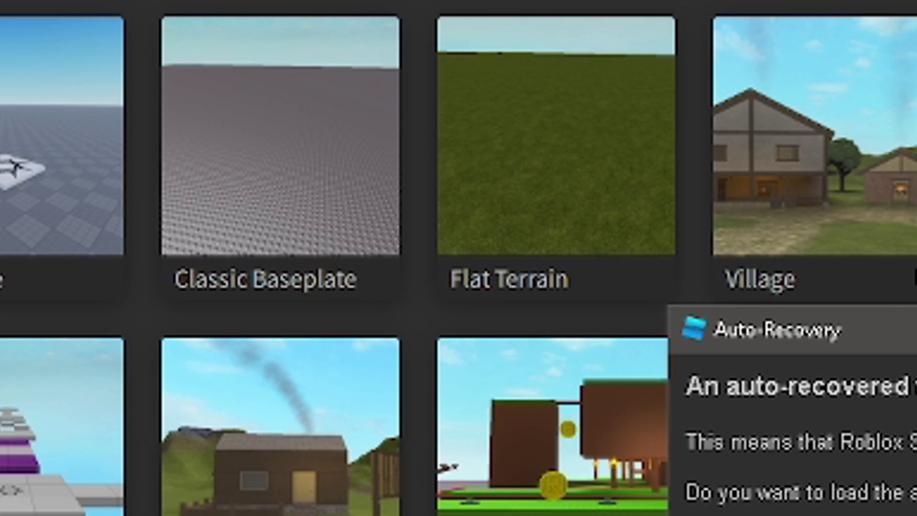
# - Insert a new Part into the Classic Baseplate and set its Size to 1, 1, 1
pyautogui.press('Escape')
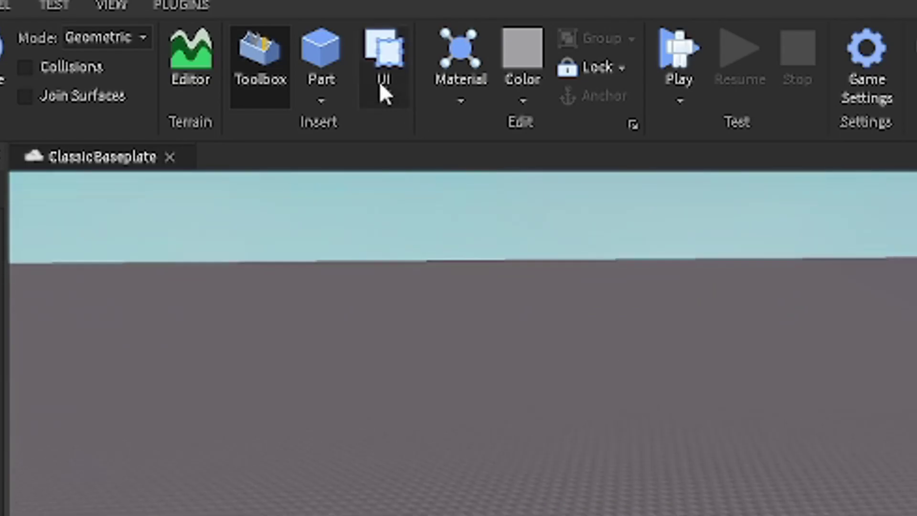
pyautogui.click(380, 81)
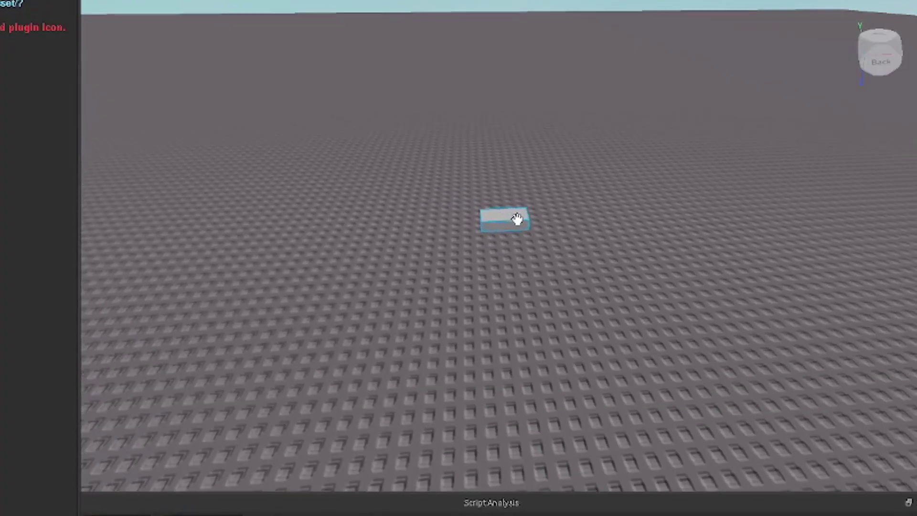
pyautogui.scroll(2, 516, 219)
pyautogui.scroll(2, 505, 237)
pyautogui.scroll(2, 522, 229)
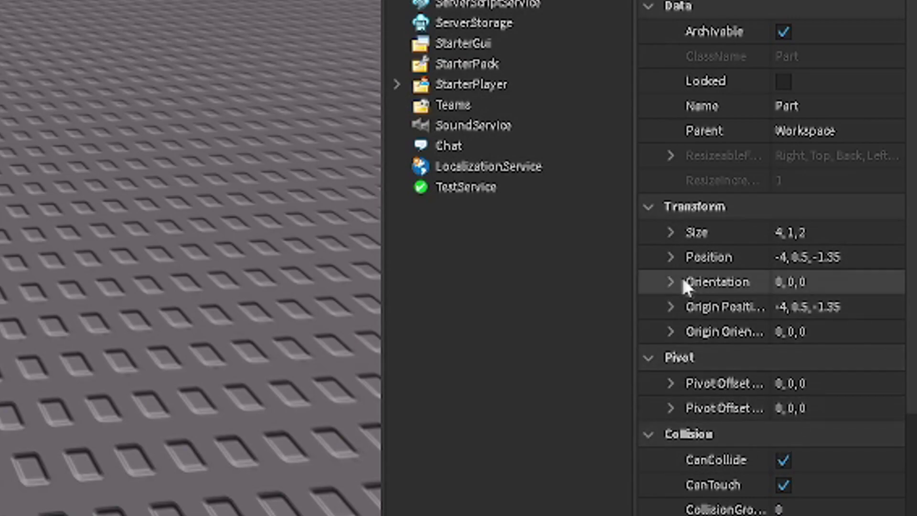
pyautogui.click(706, 234)
pyautogui.click(823, 258)
pyautogui.write('1')
pyautogui.click(794, 307)
pyautogui.write('1')
pyautogui.press('Return')
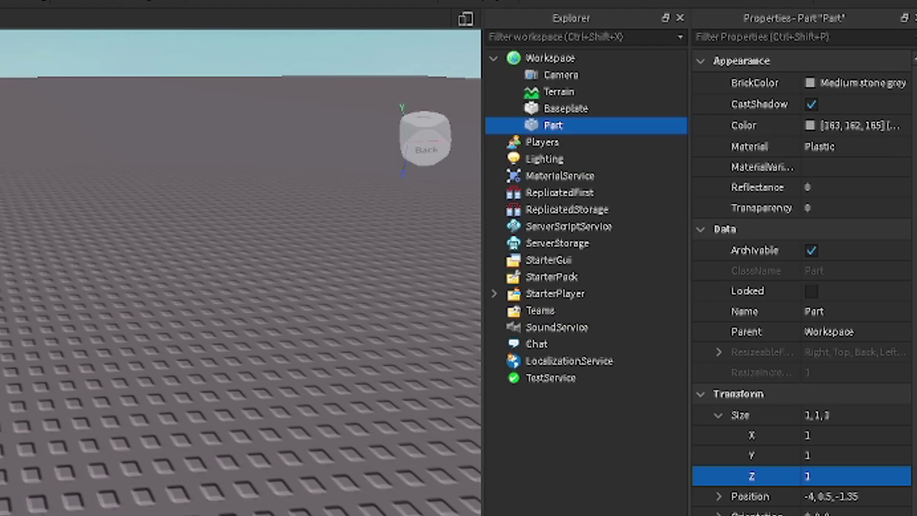
# - Make the part Really red with Neon material and select it in the Explorer
pyautogui.click(824, 82)
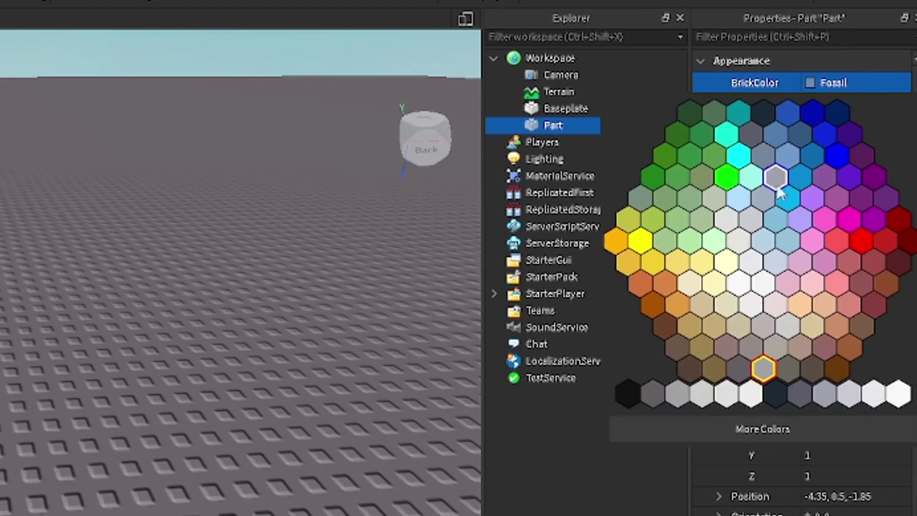
pyautogui.click(833, 247)
pyautogui.click(829, 145)
pyautogui.scroll(-3, 834, 236)
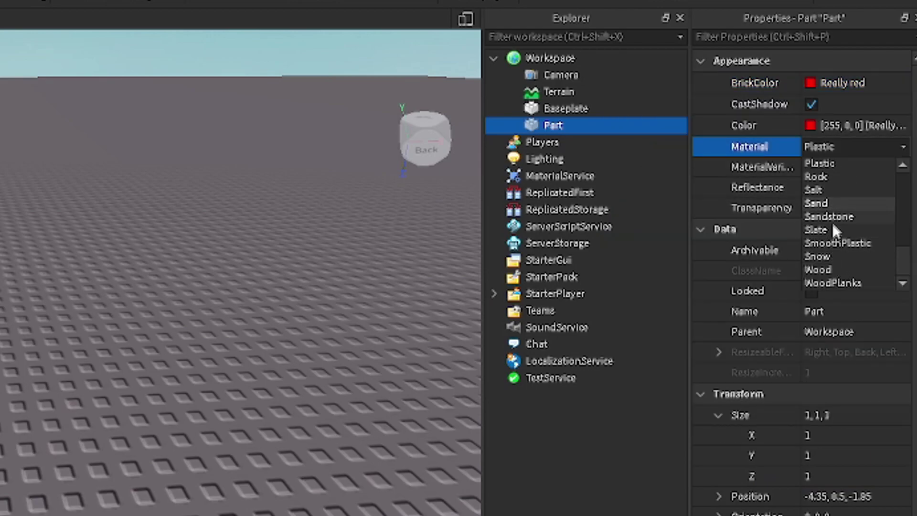
pyautogui.scroll(3, 834, 236)
pyautogui.scroll(1, 834, 238)
pyautogui.scroll(-1, 836, 220)
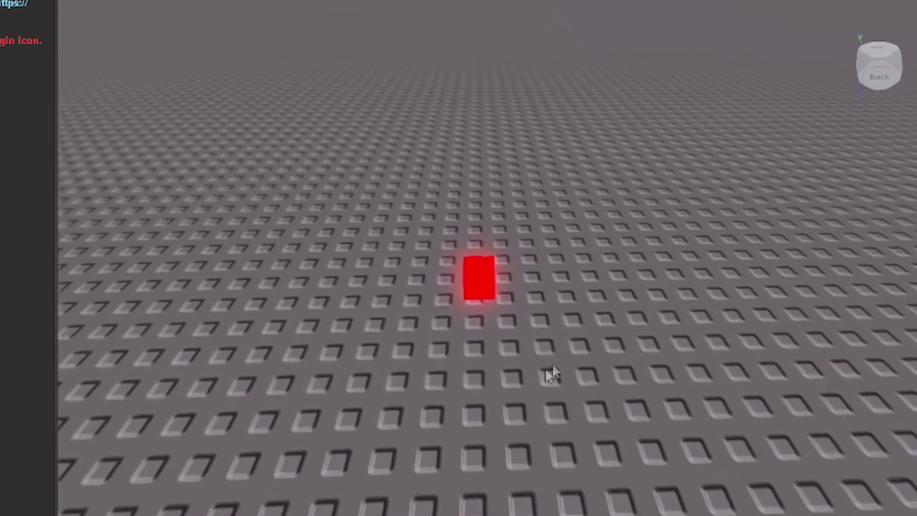
pyautogui.scroll(3, 546, 367)
pyautogui.scroll(-1, 609, 358)
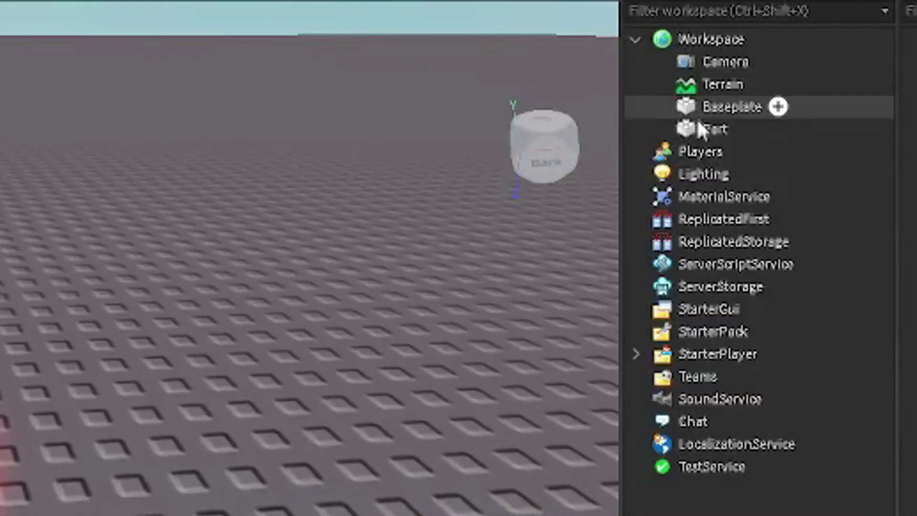
pyautogui.click(706, 127)
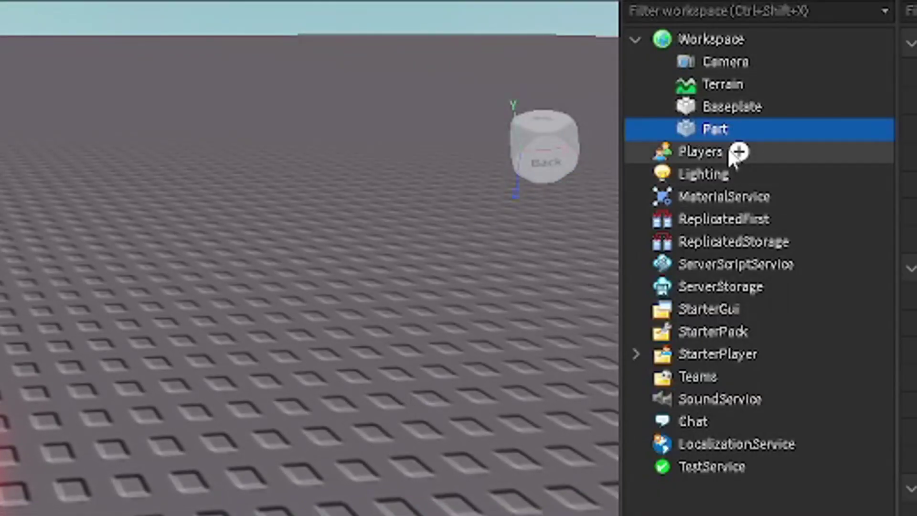
# - Insert a Script inside the red Part and select its default code
pyautogui.click(743, 128)
pyautogui.write('sc')
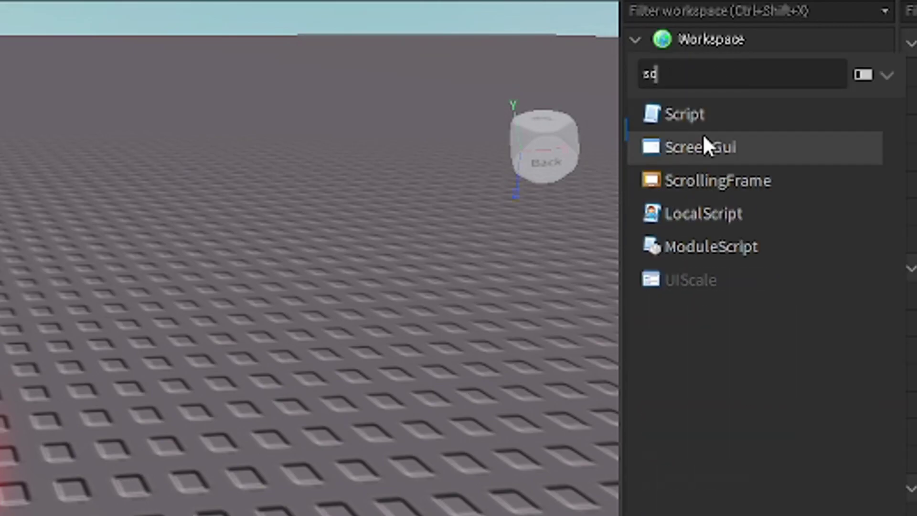
pyautogui.click(688, 115)
pyautogui.click(497, 293)
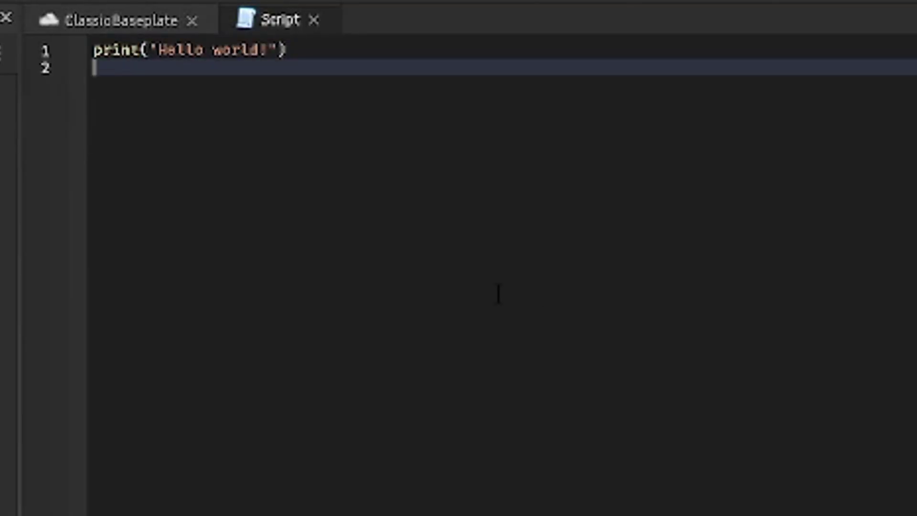
pyautogui.hotkey('ctrl', 'a')
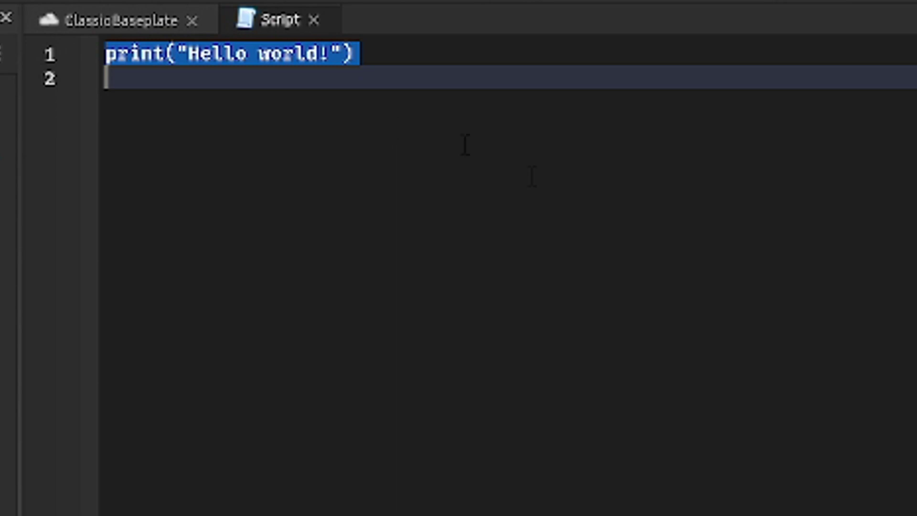
# - Switch the Script Editor colour preset to Default in Studio Settings and reselect the default line
pyautogui.hotkey('alt', 's')
pyautogui.click(260, 76)
pyautogui.write('te')
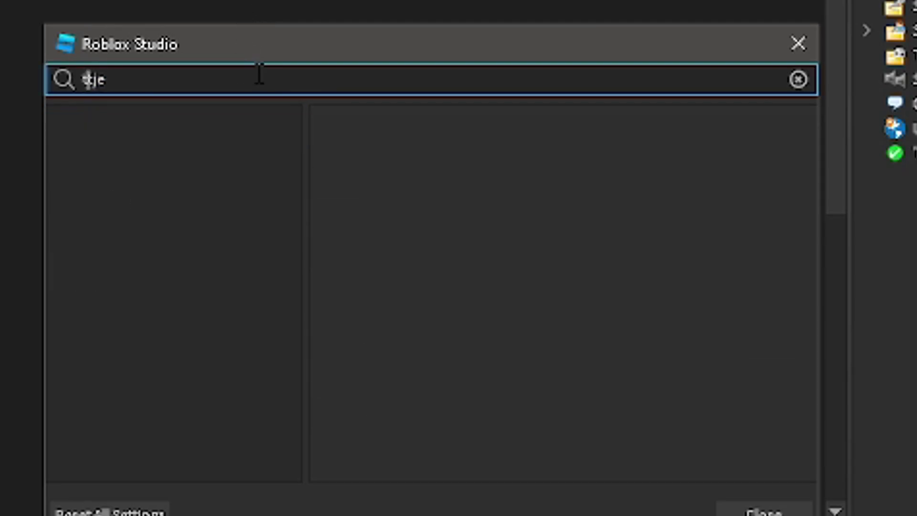
pyautogui.press('BackSpace')
pyautogui.press('BackSpace')
pyautogui.write('heme')
pyautogui.click(236, 172)
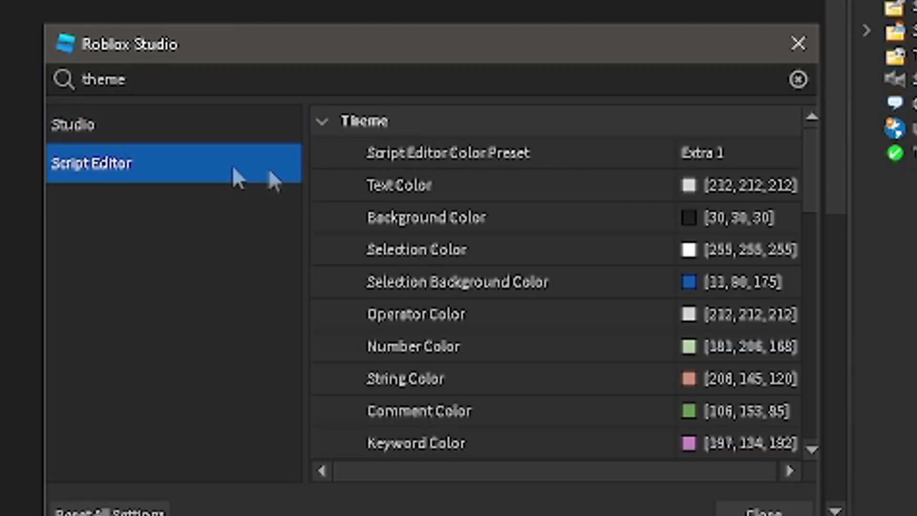
pyautogui.click(755, 153)
pyautogui.click(695, 237)
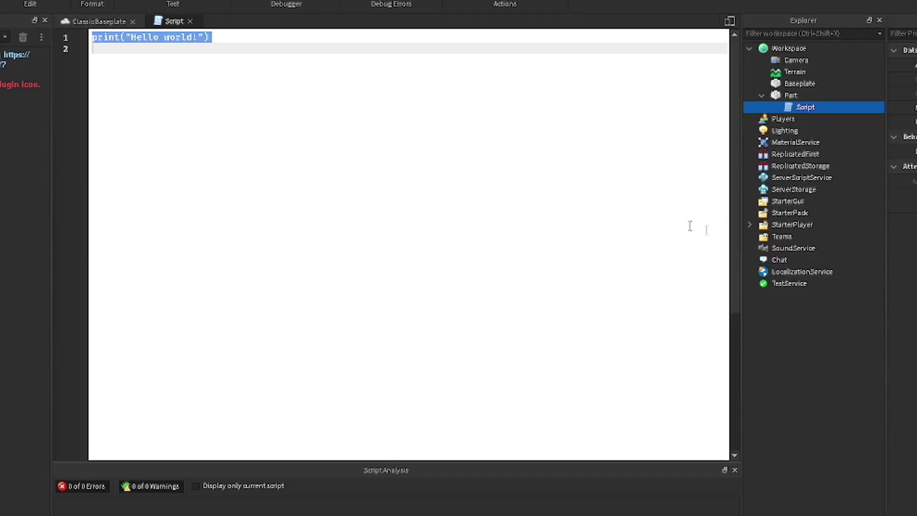
pyautogui.press('BackSpace')
pyautogui.hotkey('ctrl', 'a')
# - Replace the default print line with a Touched:Connect(function ...) handler on the part
pyautogui.press('BackSpace')
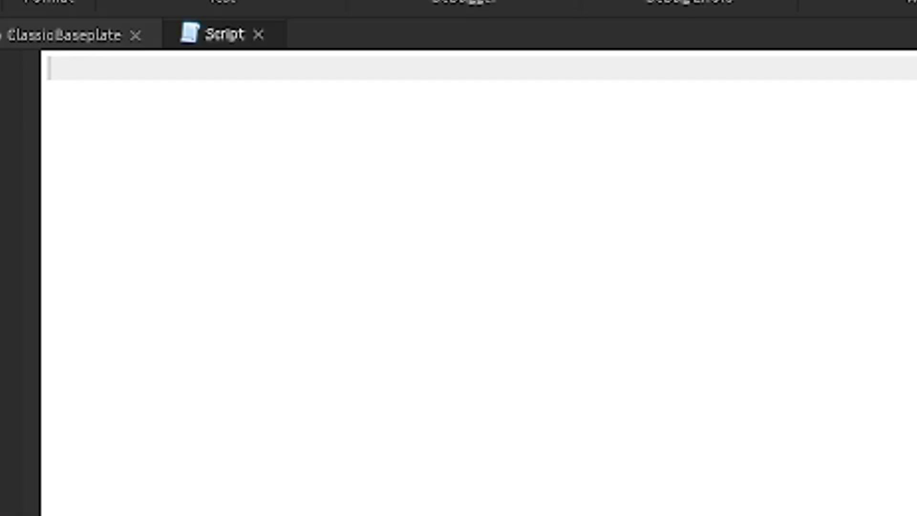
pyautogui.write('script.P')
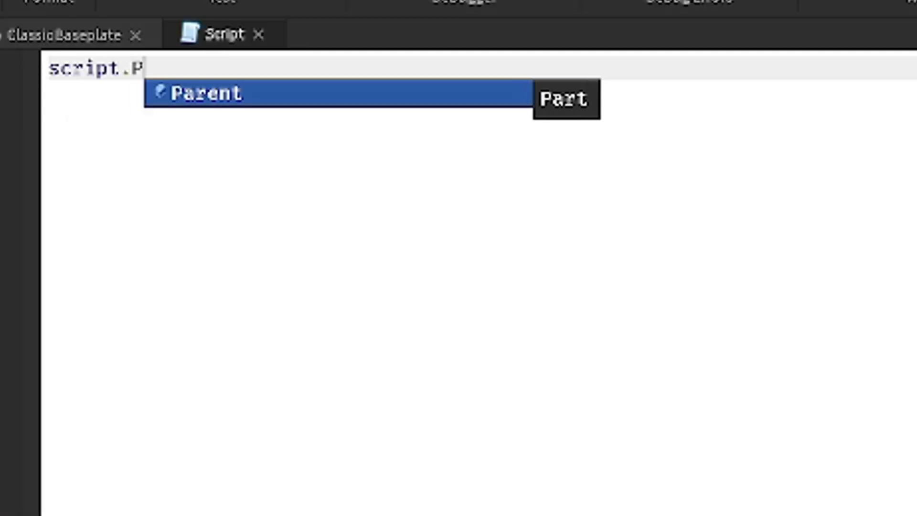
pyautogui.write('arent.Touched:Co')
pyautogui.press('Tab')
pyautogui.write('(funct')
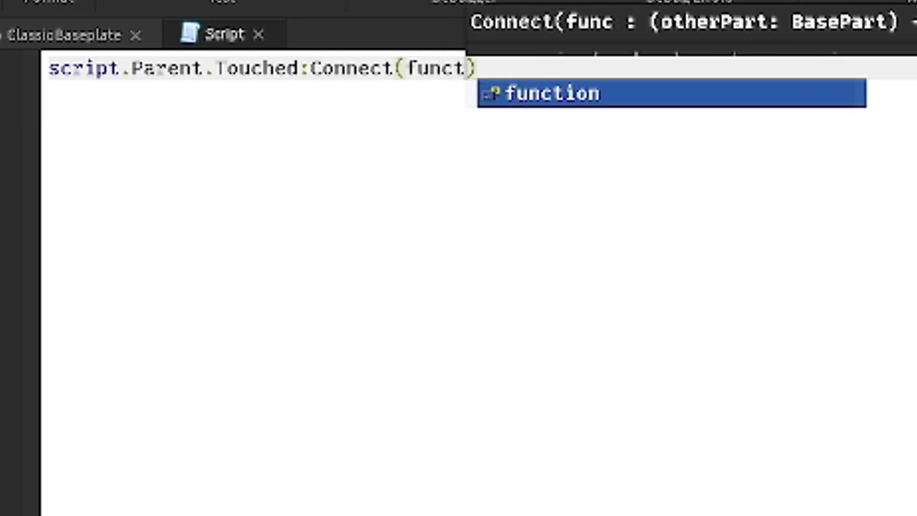
pyautogui.press('Tab')
pyautogui.write('()')
pyautogui.press('Return')
pyautogui.click(526, 72)
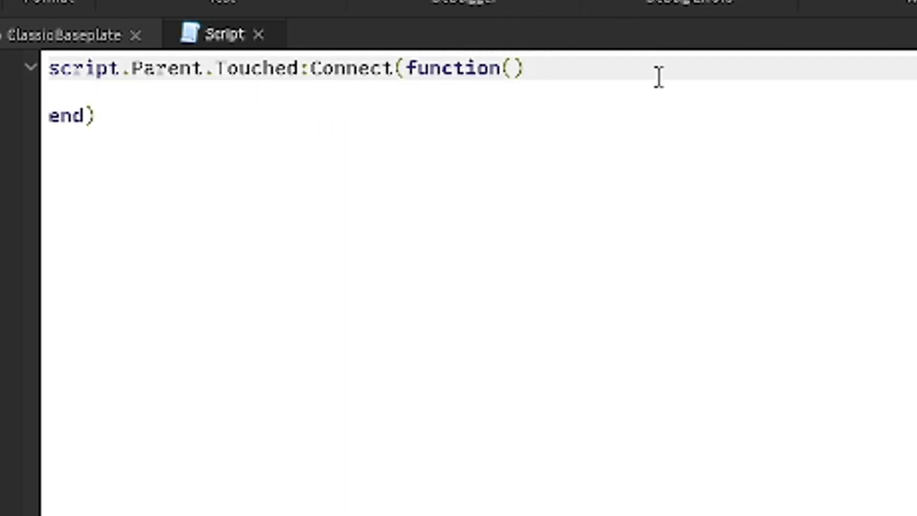
pyautogui.write('part')
pyautogui.moveTo(587, 77); pyautogui.dragTo(519, 79)
pyautogui.tripleClick(520, 79)
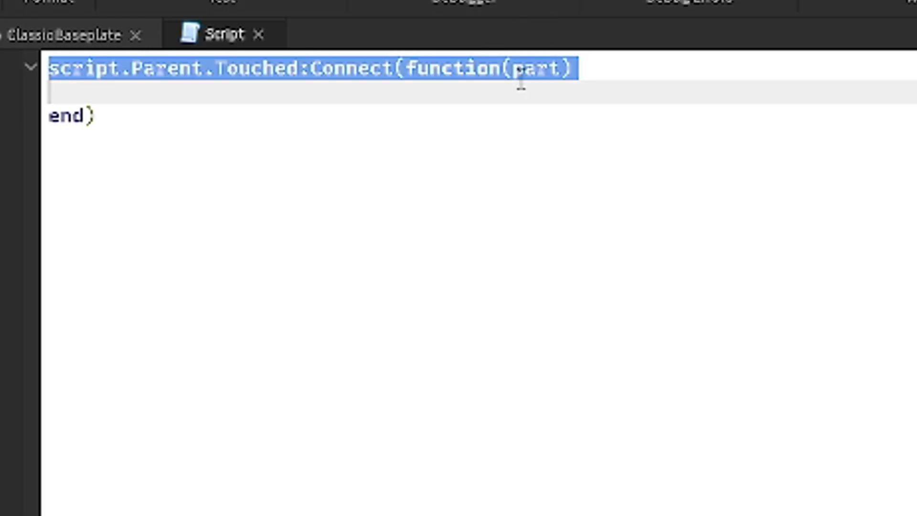
# - Write the local humanoid line using Parent:FindFirstChild("Humanoid"), fixing a FindFirstAncestor slip
pyautogui.click(422, 94)
pyautogui.write('locl hu')
pyautogui.press('BackSpace')
pyautogui.press('BackSpace')
pyautogui.press('BackSpace')
pyautogui.write('al humanoid = part.T')
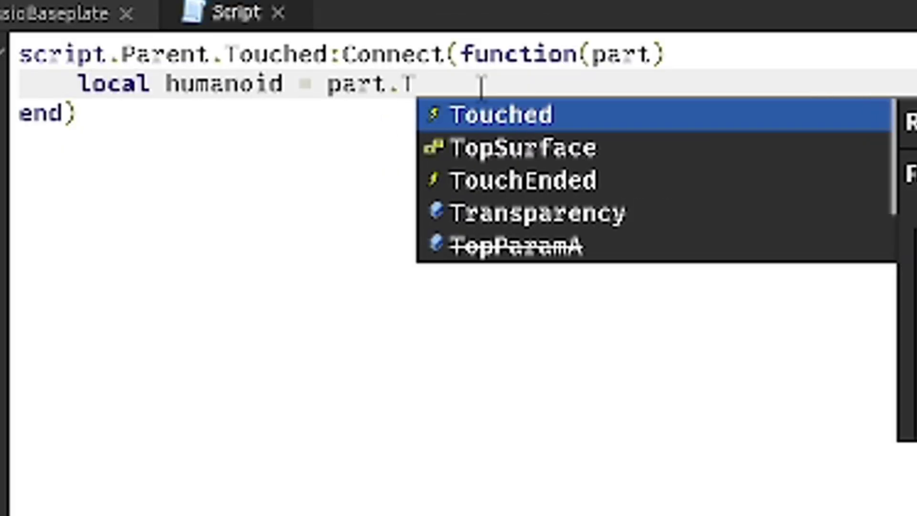
pyautogui.press('BackSpace')
pyautogui.write('Parent:Find')
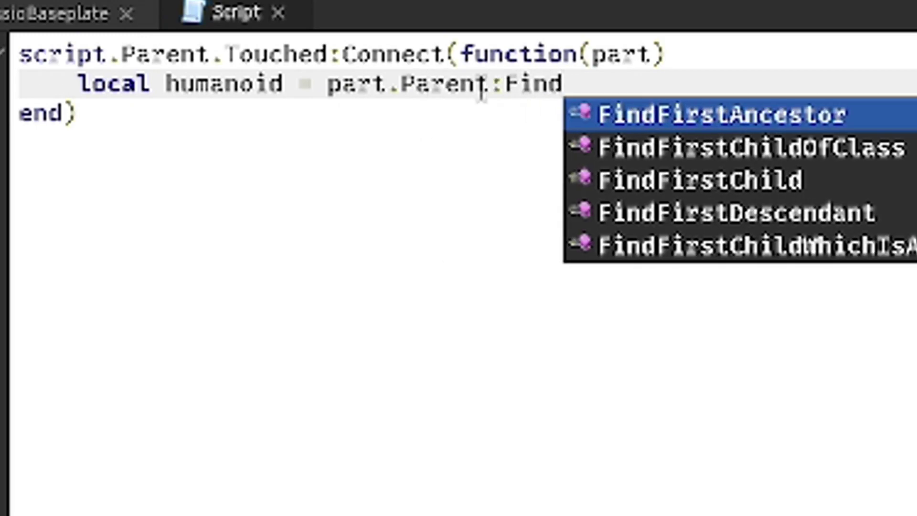
pyautogui.press('Tab')
pyautogui.press('BackSpace')
pyautogui.press('BackSpace')
pyautogui.press('BackSpace')
pyautogui.write('ind')
pyautogui.press('Down')
pyautogui.press('Down')
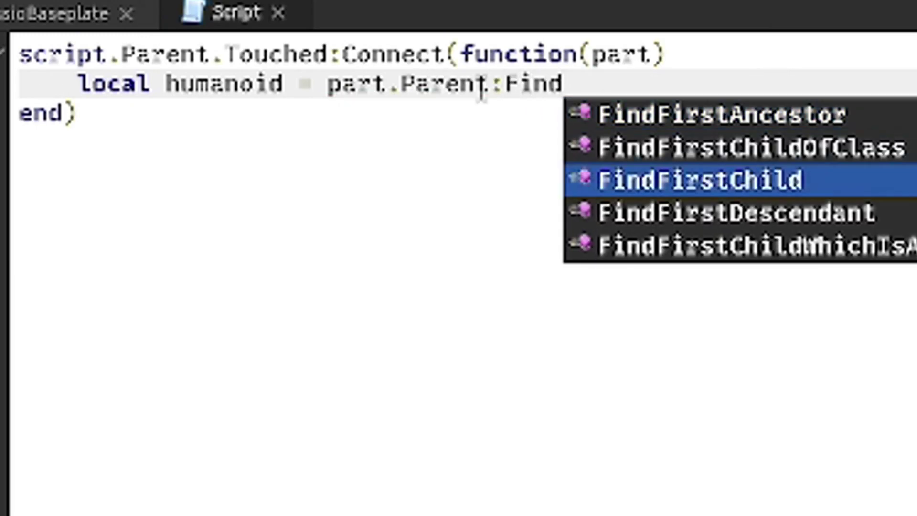
pyautogui.press('Tab')
pyautogui.write('("HU')
pyautogui.press('BackSpace')
pyautogui.write('uman')
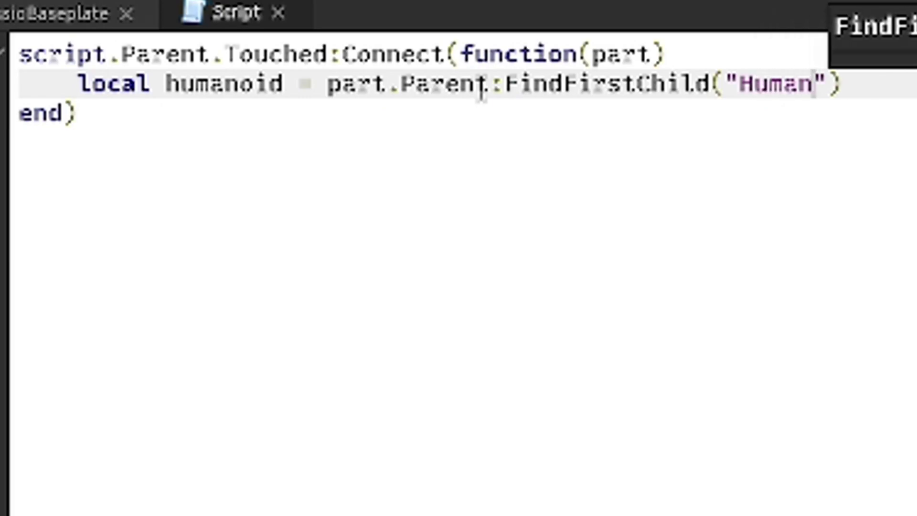
pyautogui.write('oid')
# - Add an if block below it containing a humanoid.Health line
pyautogui.press('Return')
pyautogui.write('then')
pyautogui.press('Return')
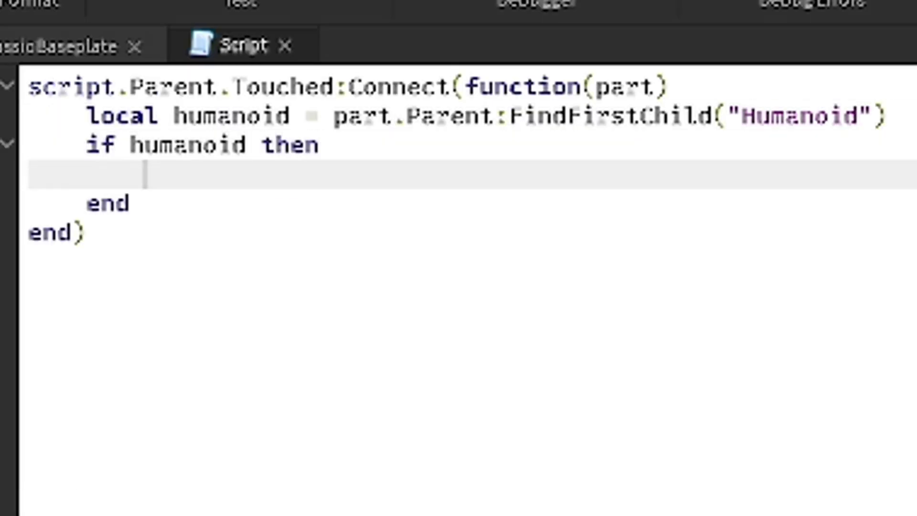
pyautogui.write('humanoid.Health')
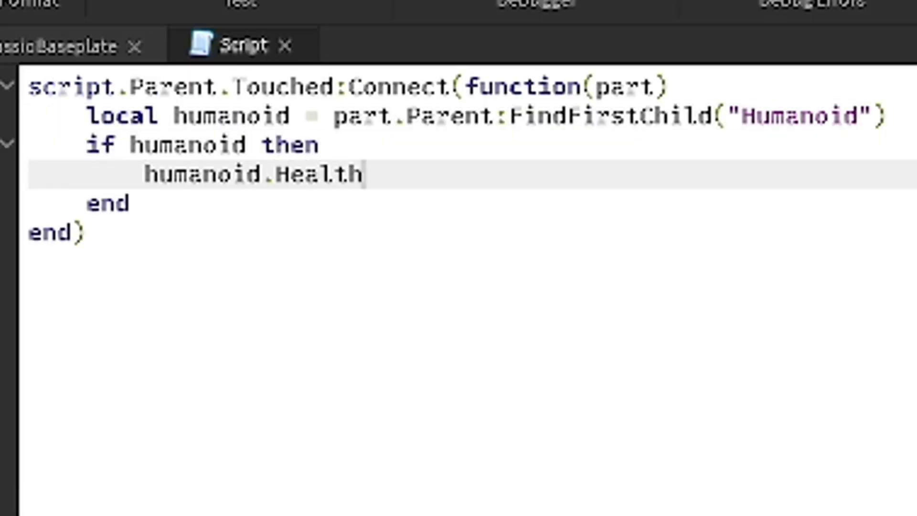
pyautogui.press('Down')
pyautogui.press('Down')
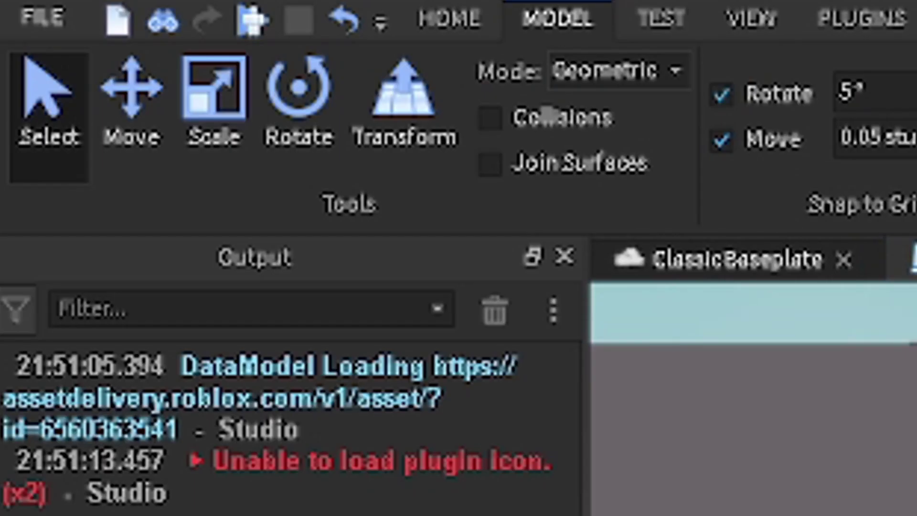
# - Start a Play Here test session from the TEST tools
pyautogui.click(648, 18)
pyautogui.click(54, 171)
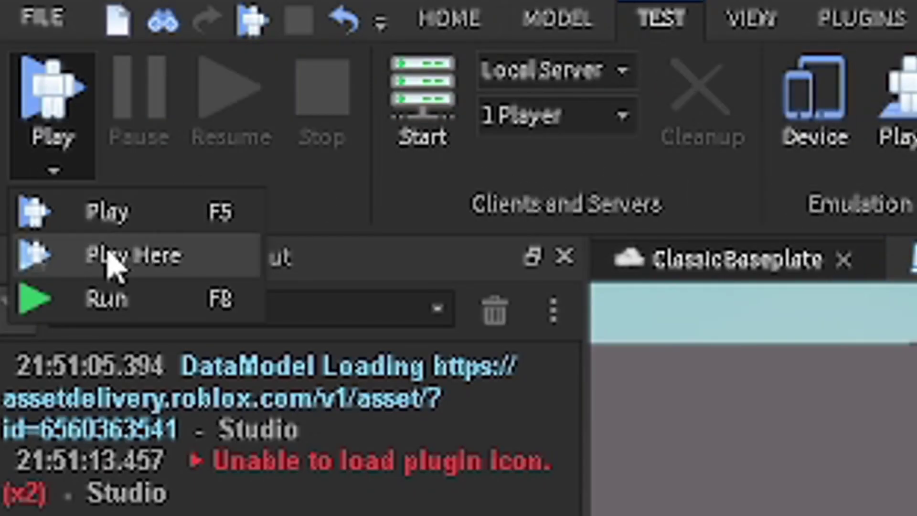
pyautogui.click(115, 259)
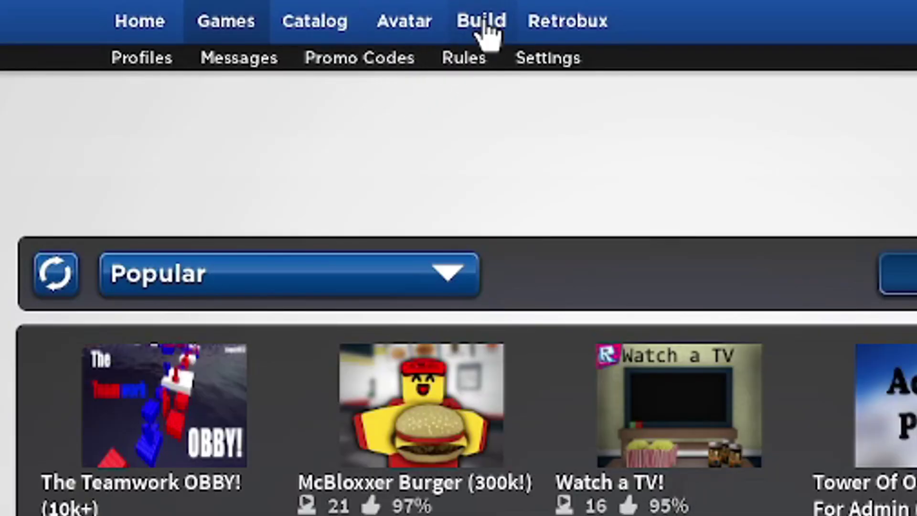
# - From the Retrobux Build page, open place 63647995_5 for editing in Studio
pyautogui.click(487, 32)
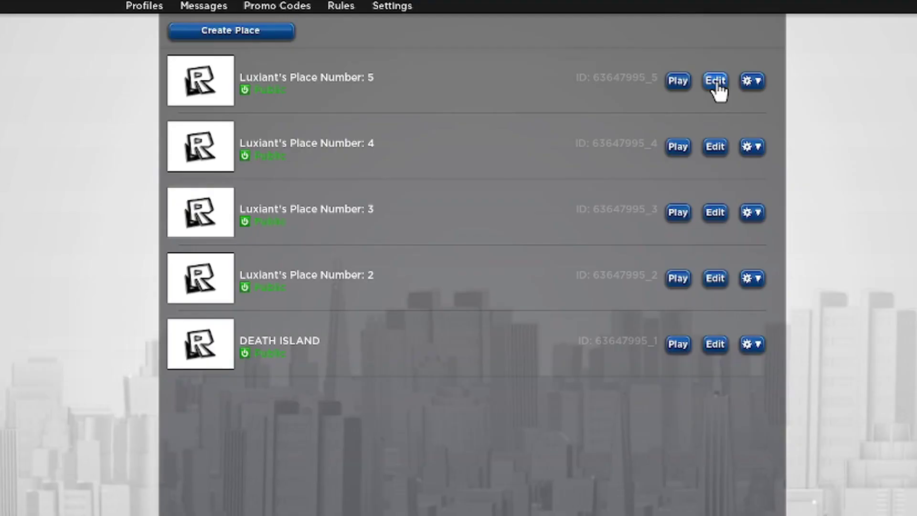
pyautogui.click(653, 154)
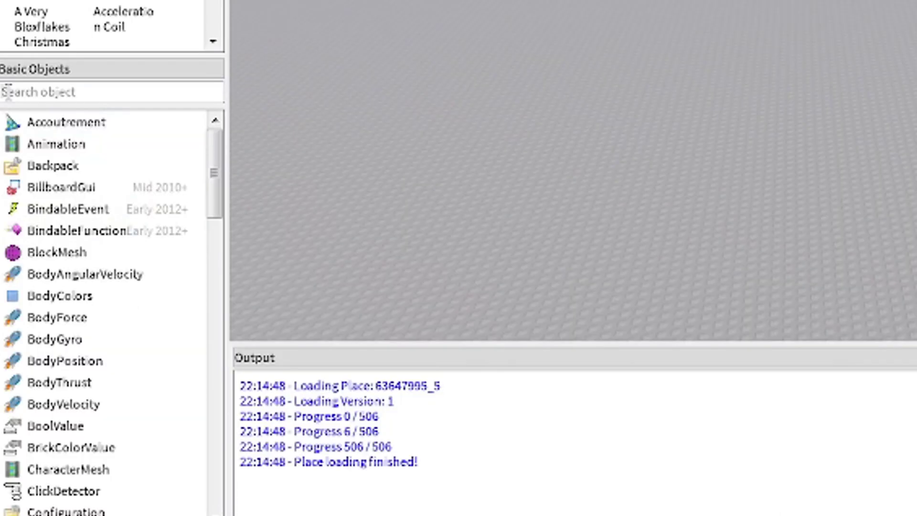
pyautogui.write('part')
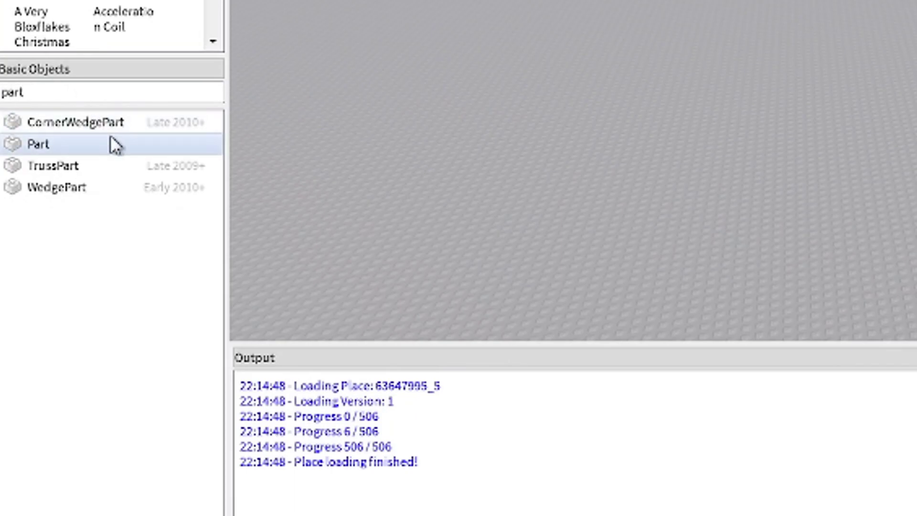
# - Insert a Part from Basic Objects, colour it red and set its Size to 1, 1, 1
pyautogui.click(110, 141)
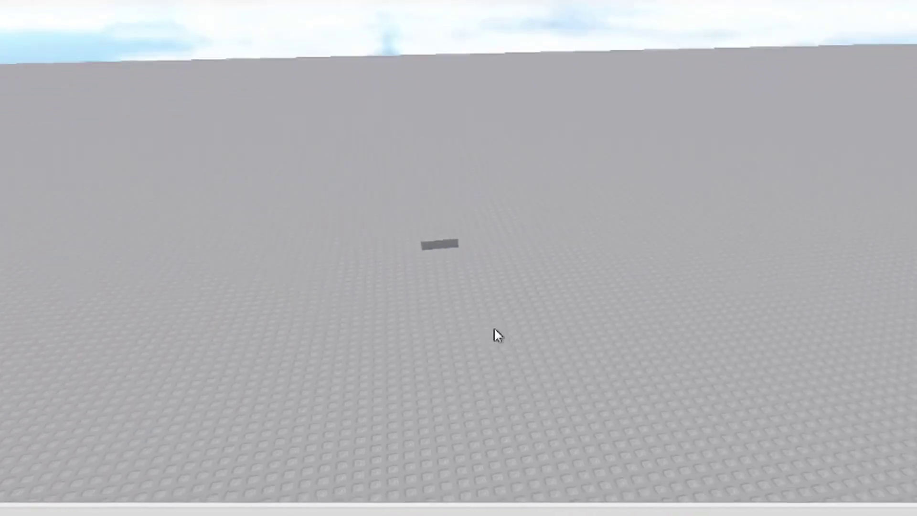
pyautogui.click(450, 251)
pyautogui.moveTo(538, 331); pyautogui.dragTo(539, 333, button='right')
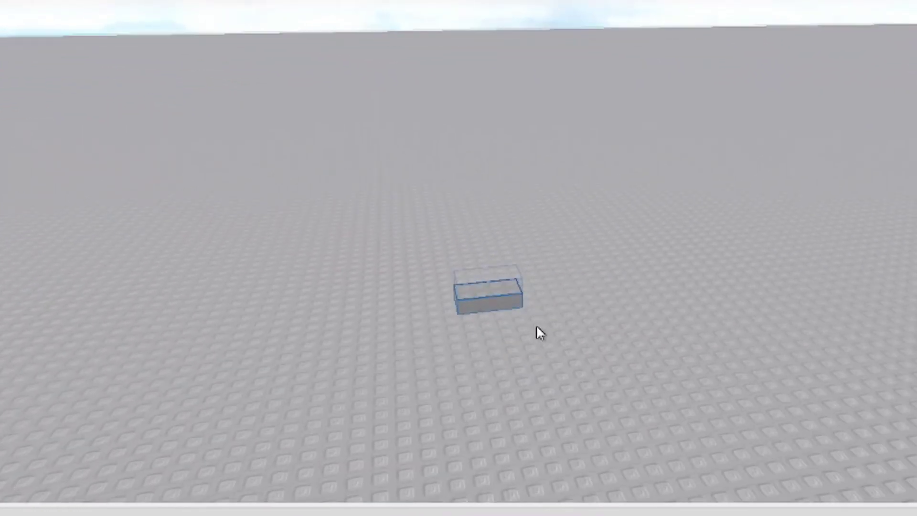
pyautogui.scroll(3, 536, 333)
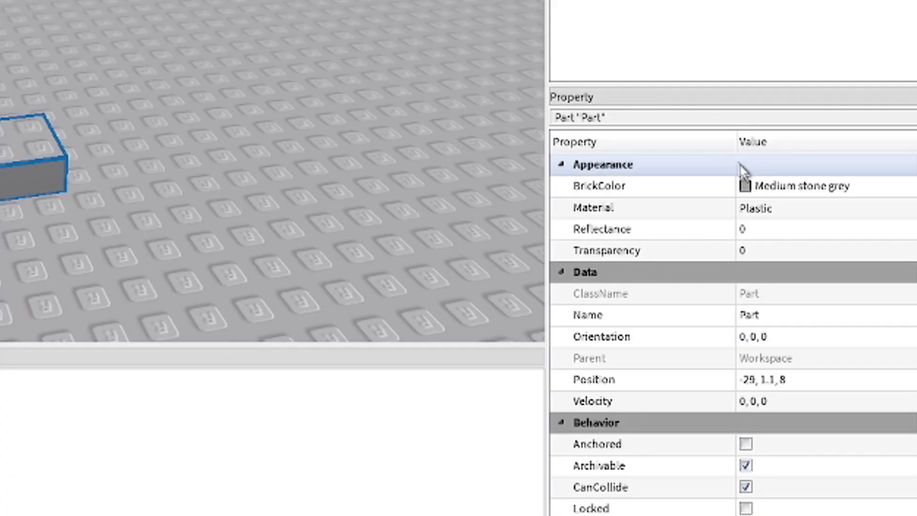
pyautogui.click(747, 186)
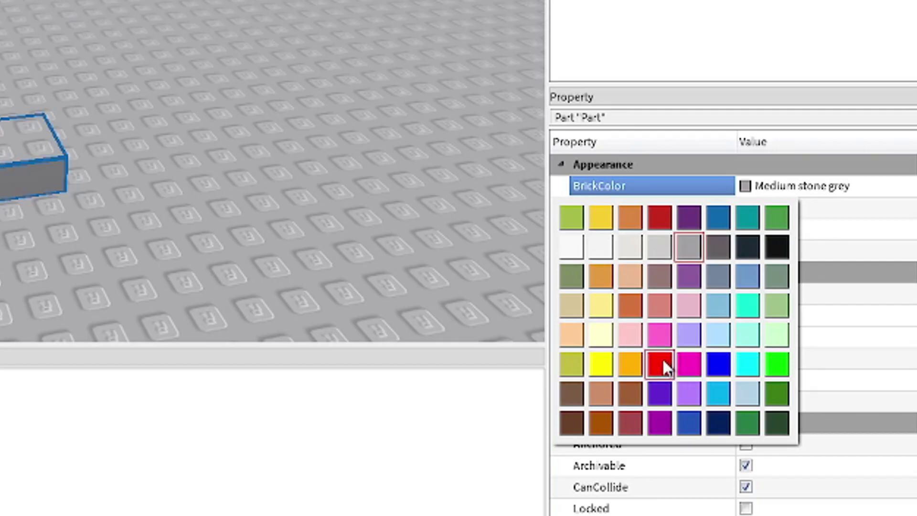
pyautogui.click(660, 363)
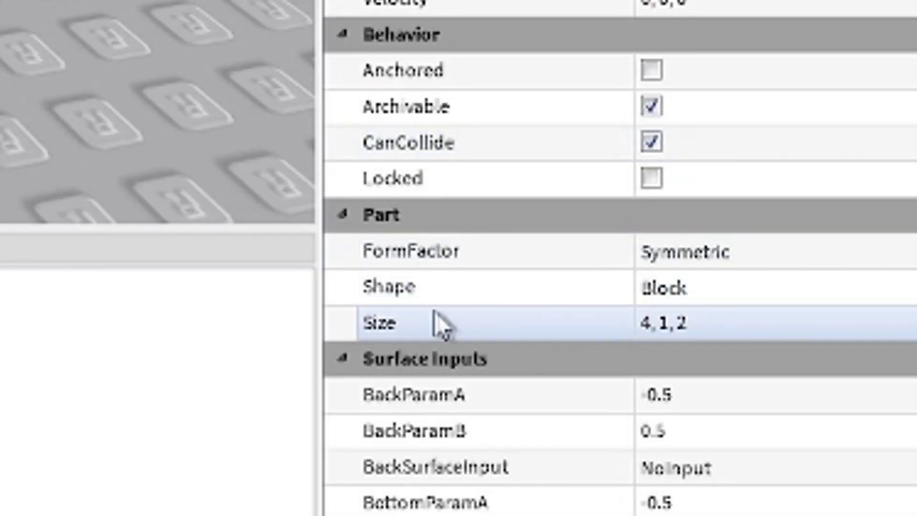
pyautogui.click(699, 328)
pyautogui.write('1,1')
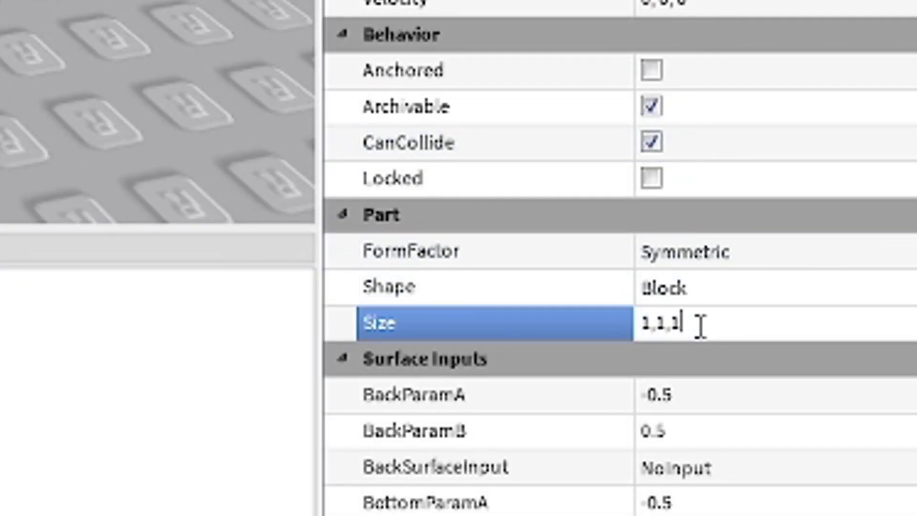
pyautogui.press('Return')
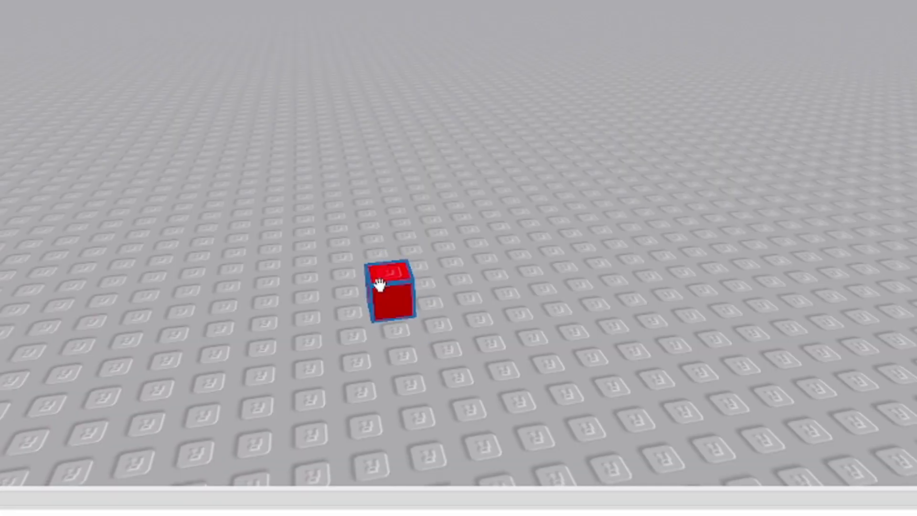
# - Set the part's material to Ice and select the red cube in the view
pyautogui.moveTo(403, 273); pyautogui.dragTo(403, 243, button='right')
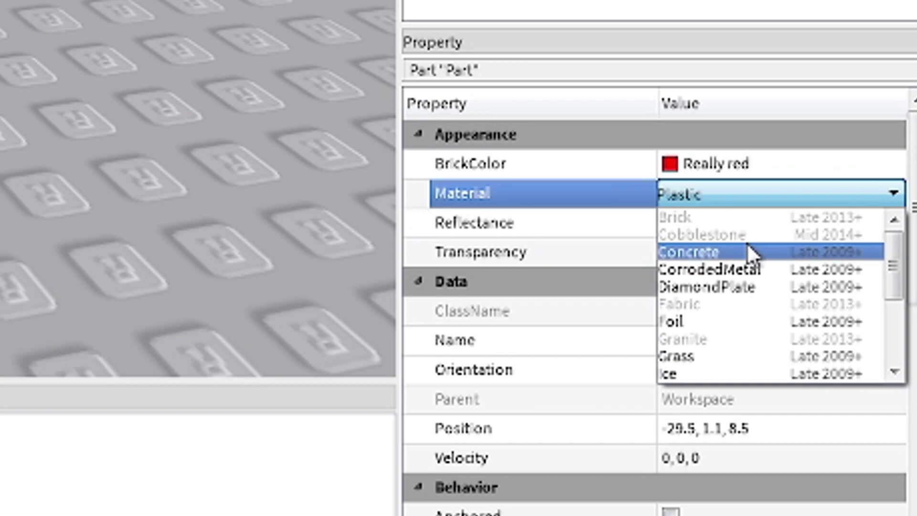
pyautogui.scroll(-1, 761, 276)
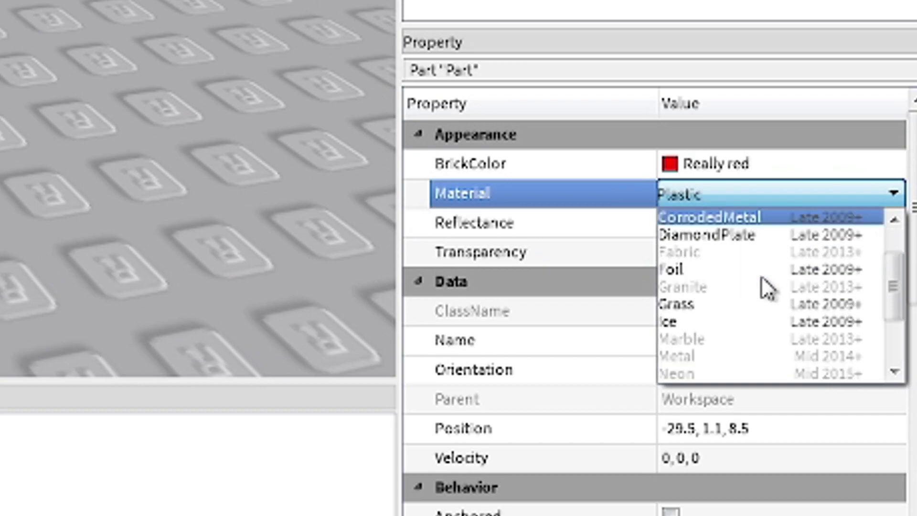
pyautogui.scroll(-2, 767, 294)
pyautogui.scroll(1, 746, 301)
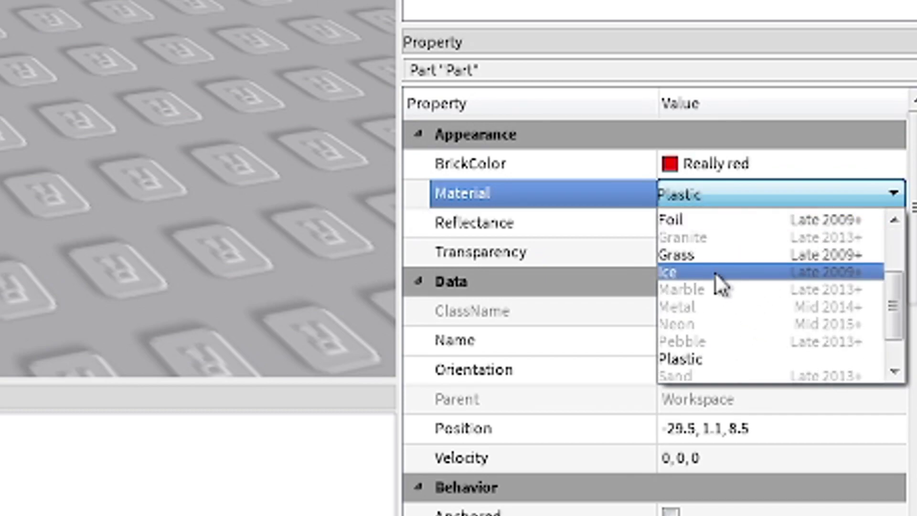
pyautogui.click(785, 274)
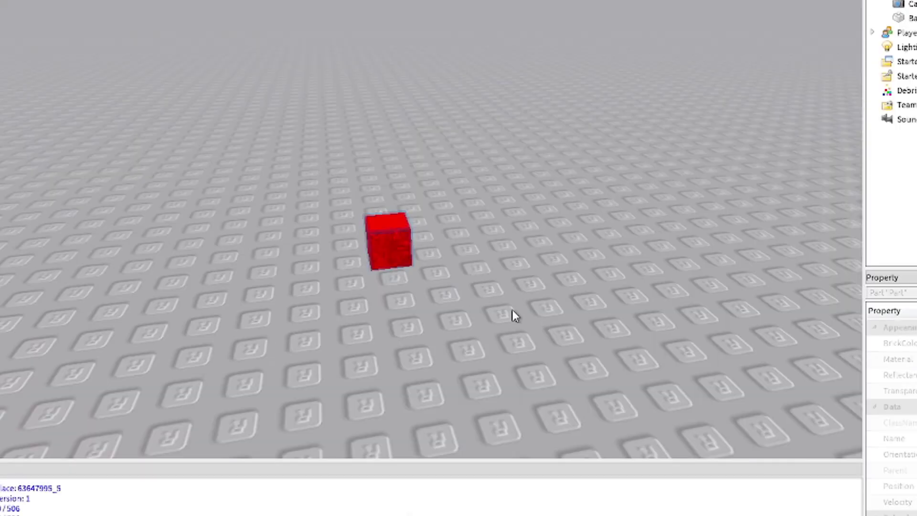
pyautogui.click(437, 244)
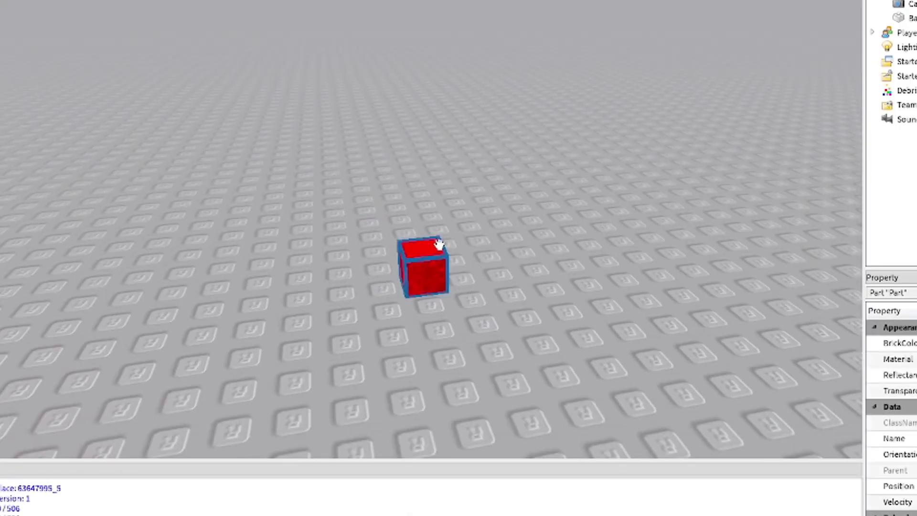
# - Clear the Weld object from the part in the Explorer
pyautogui.press('BackSpace')
pyautogui.press('BackSpace')
pyautogui.press('BackSpace')
pyautogui.write('sc')
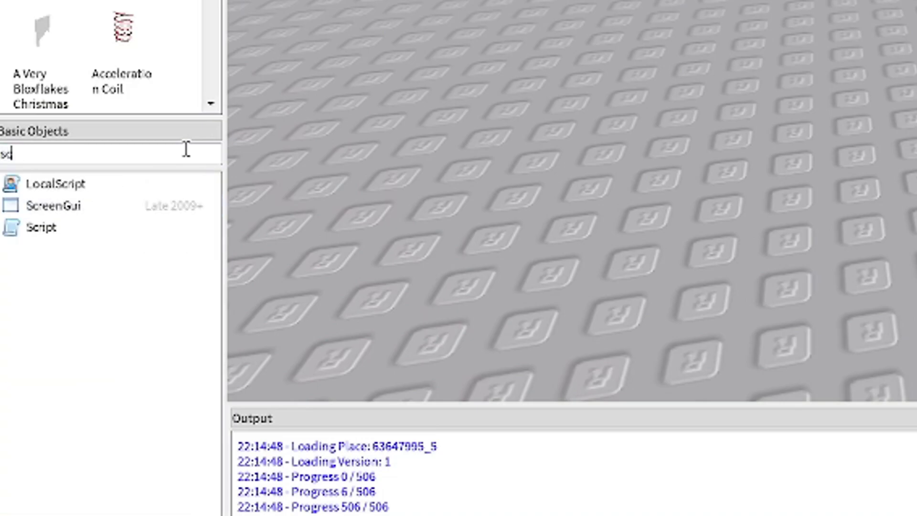
pyautogui.write('r')
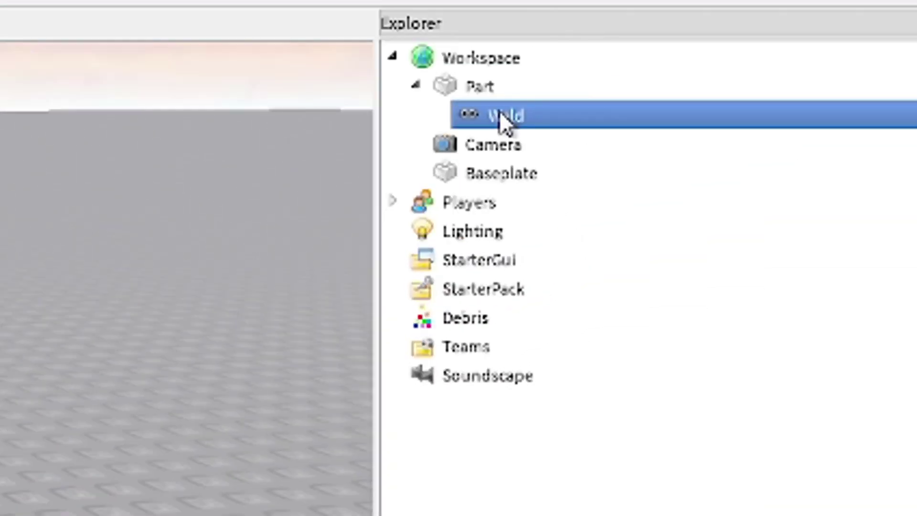
pyautogui.rightClick(499, 115)
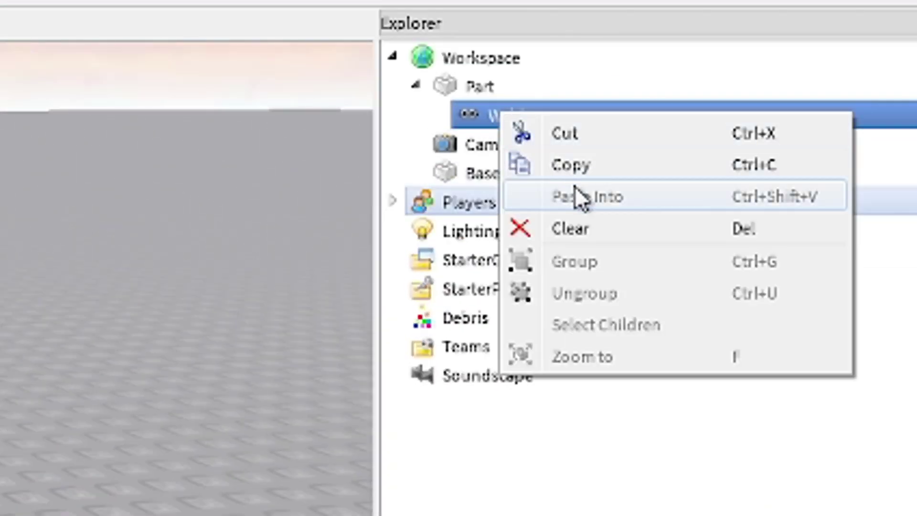
pyautogui.click(591, 227)
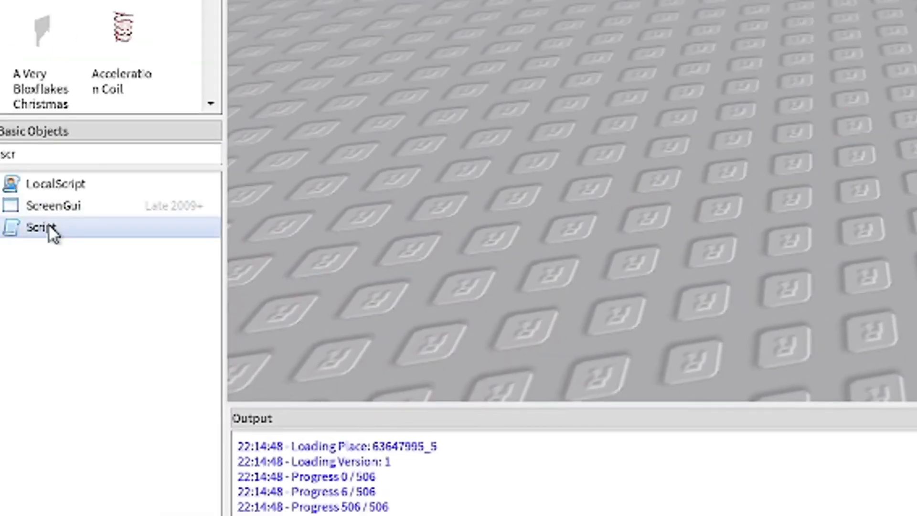
# - Insert a Script object and drag it inside the Part
pyautogui.click(49, 226)
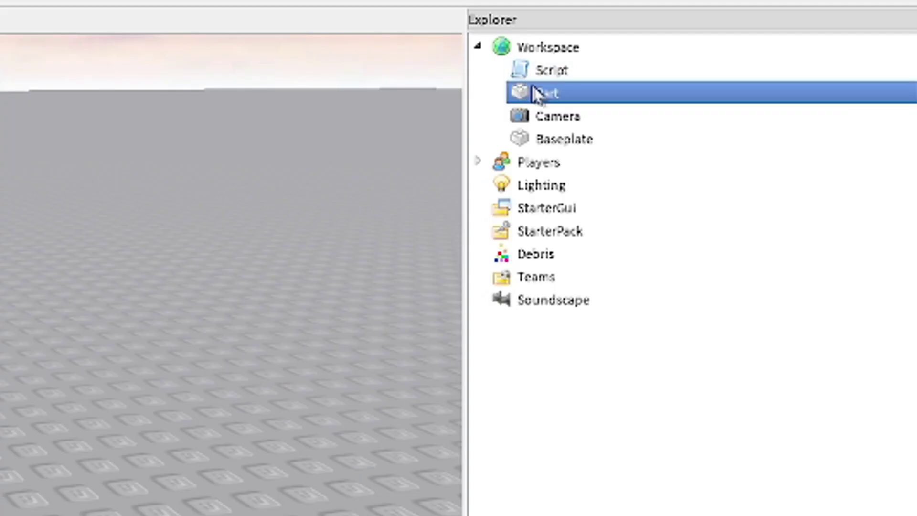
pyautogui.moveTo(532, 90); pyautogui.dragTo(557, 93)
pyautogui.click(530, 70)
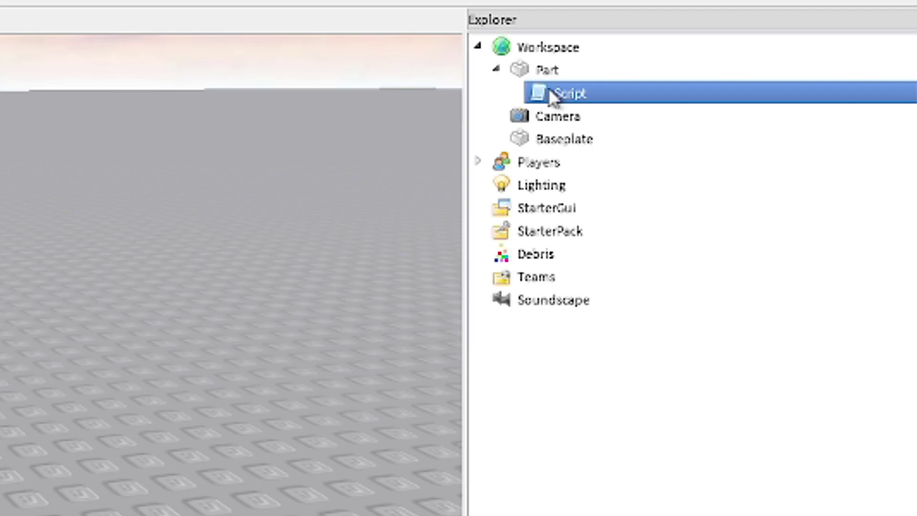
# - Open the Script in the block editor and add a Part Touched1 event block
pyautogui.doubleClick(548, 90)
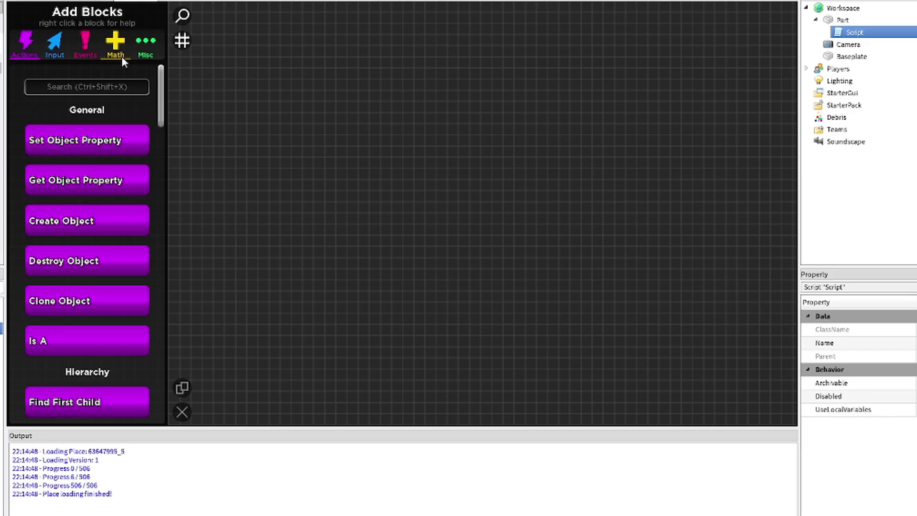
pyautogui.click(116, 50)
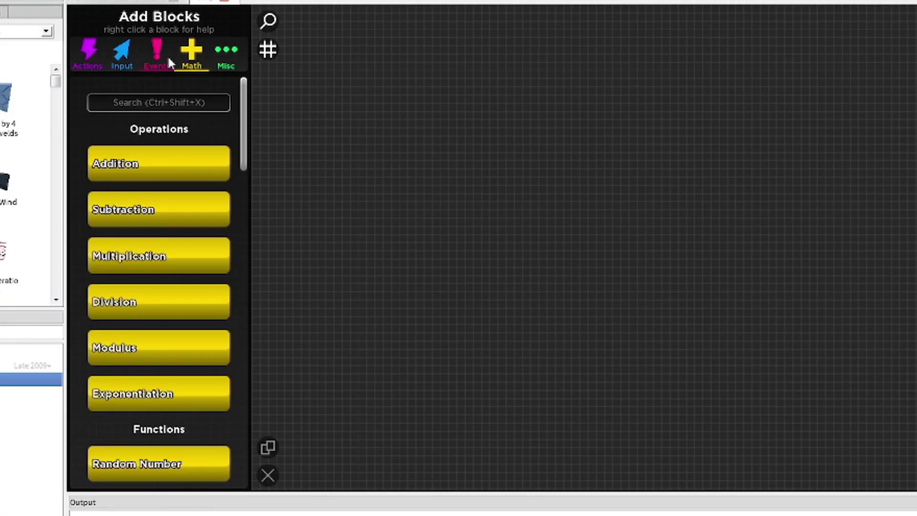
pyautogui.click(161, 54)
pyautogui.scroll(-5, 140, 287)
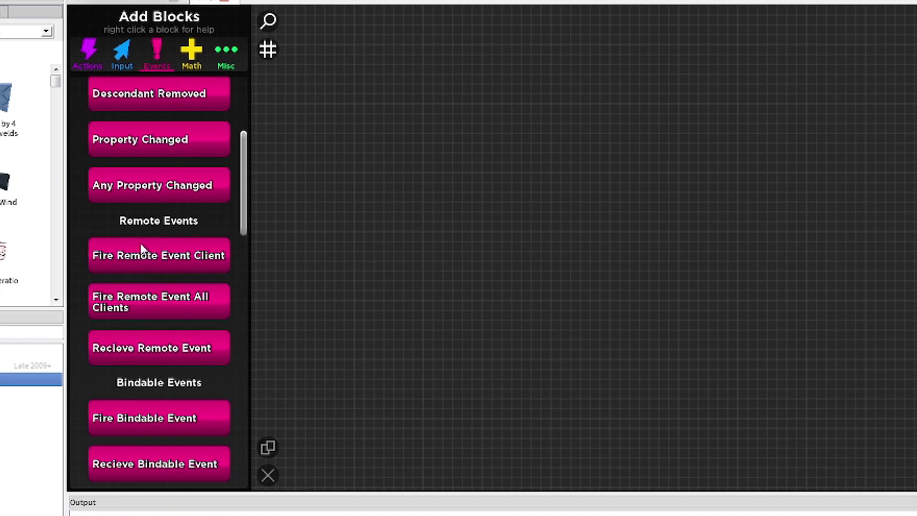
pyautogui.scroll(-3, 198, 286)
pyautogui.scroll(-3, 150, 277)
pyautogui.scroll(-2, 147, 267)
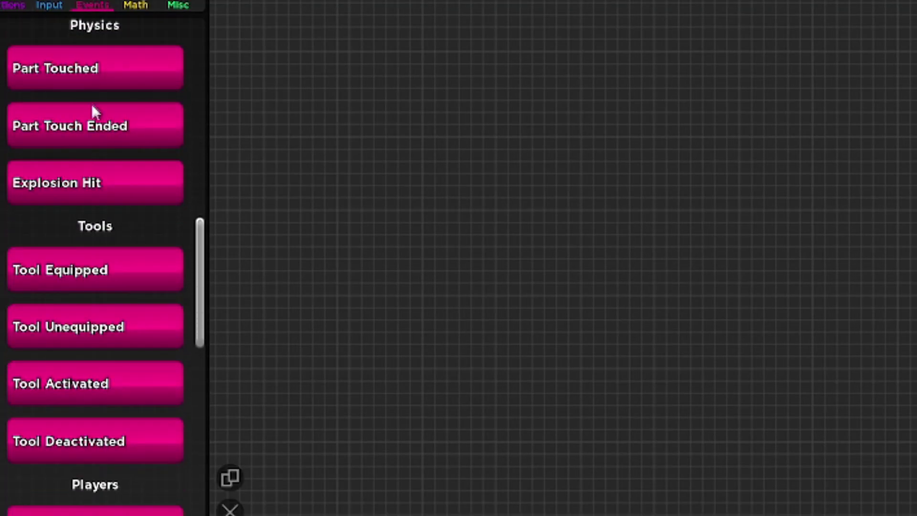
pyautogui.moveTo(79, 69); pyautogui.dragTo(377, 117)
pyautogui.rightClick(462, 193)
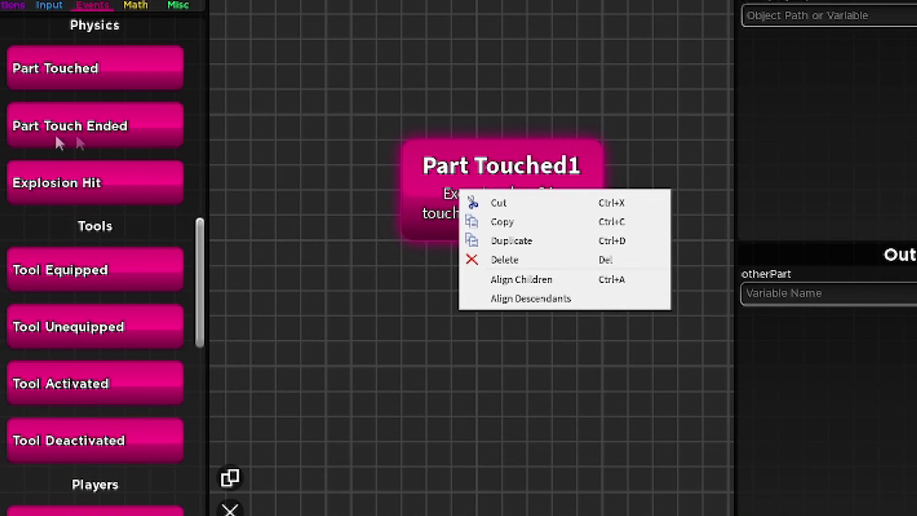
pyautogui.click(537, 69)
pyautogui.scroll(-2, 520, 172)
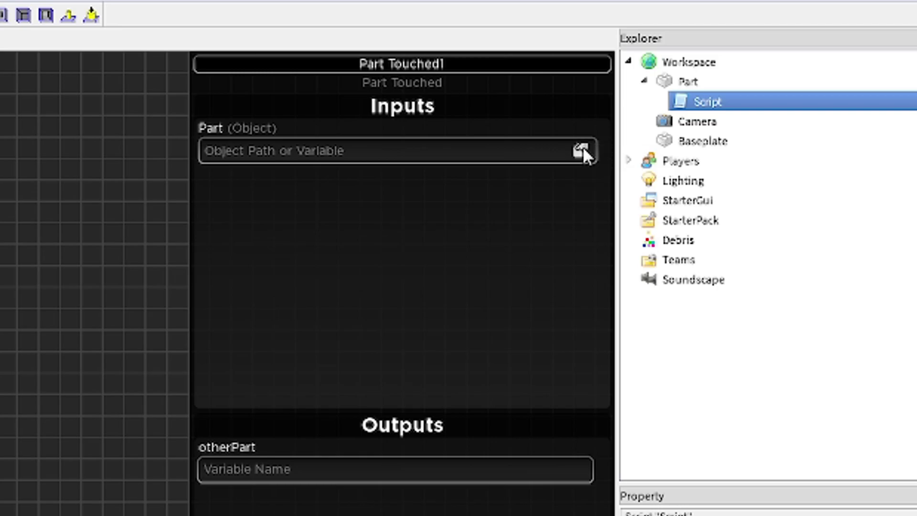
# - Point Part Touched1 at the Part (script.Parent) and name its output touched_part
pyautogui.click(582, 150)
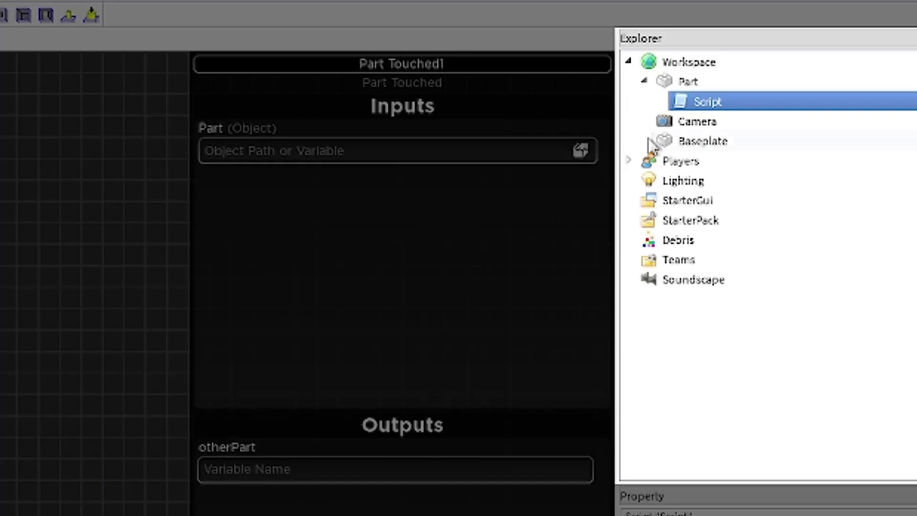
pyautogui.click(678, 90)
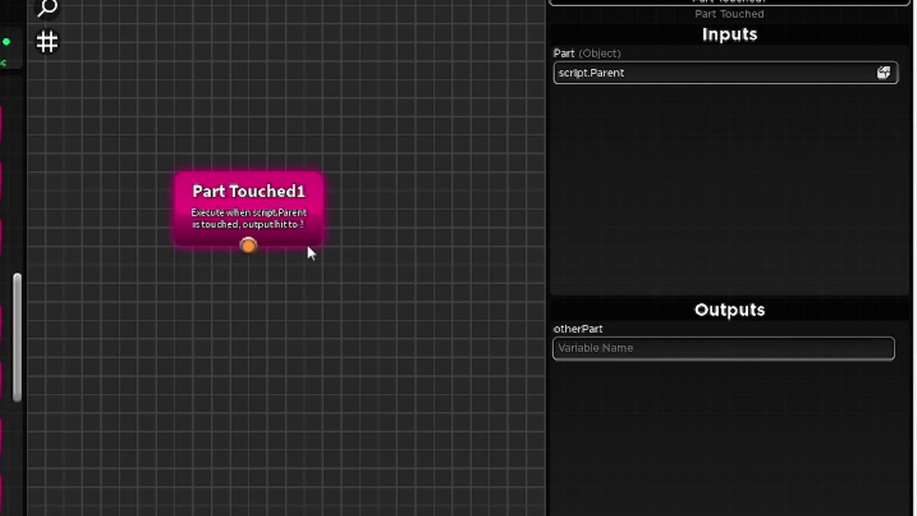
pyautogui.moveTo(307, 244); pyautogui.dragTo(343, 275)
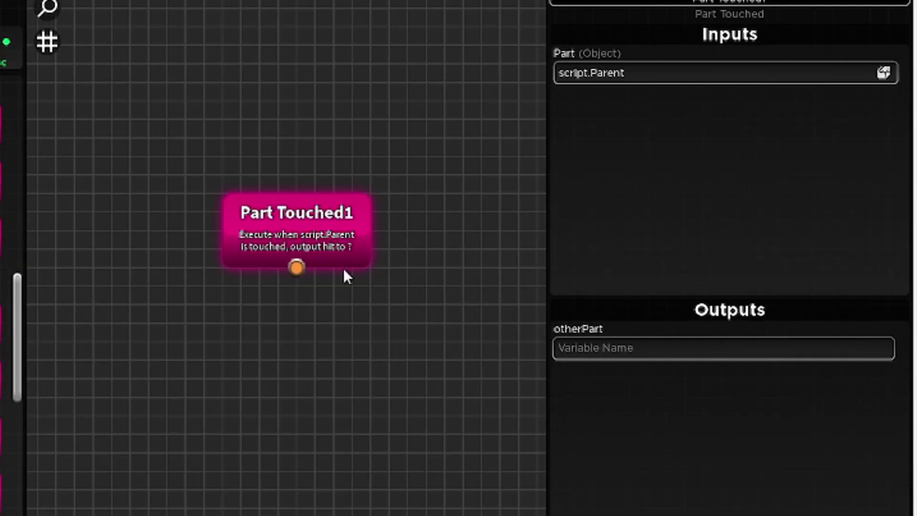
pyautogui.scroll(2, 344, 276)
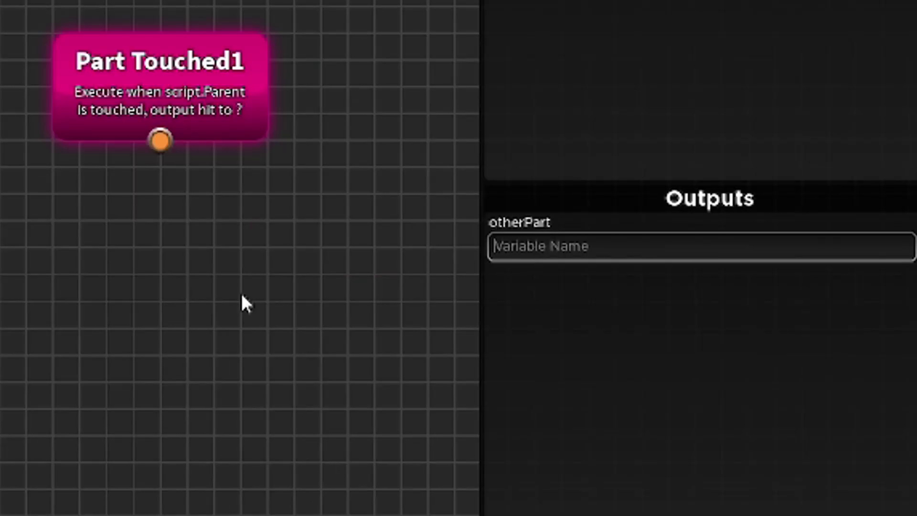
pyautogui.write('touched_part')
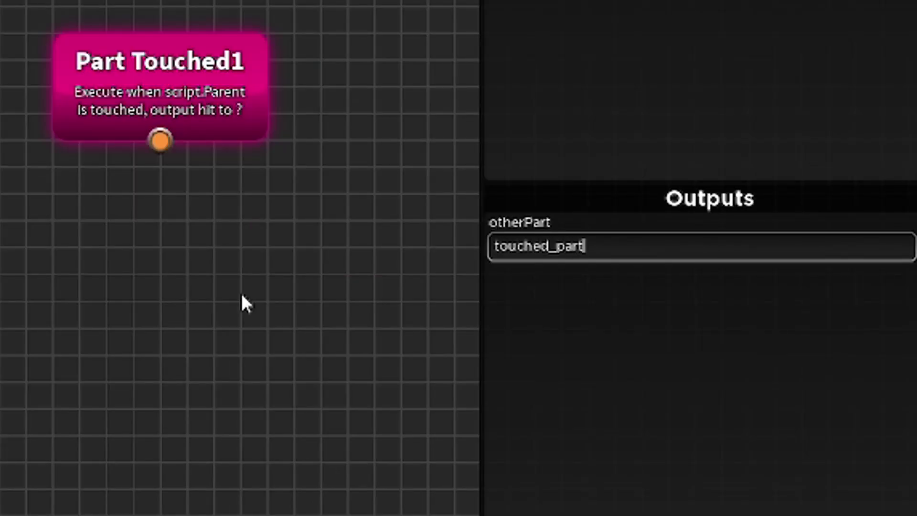
pyautogui.click(242, 295)
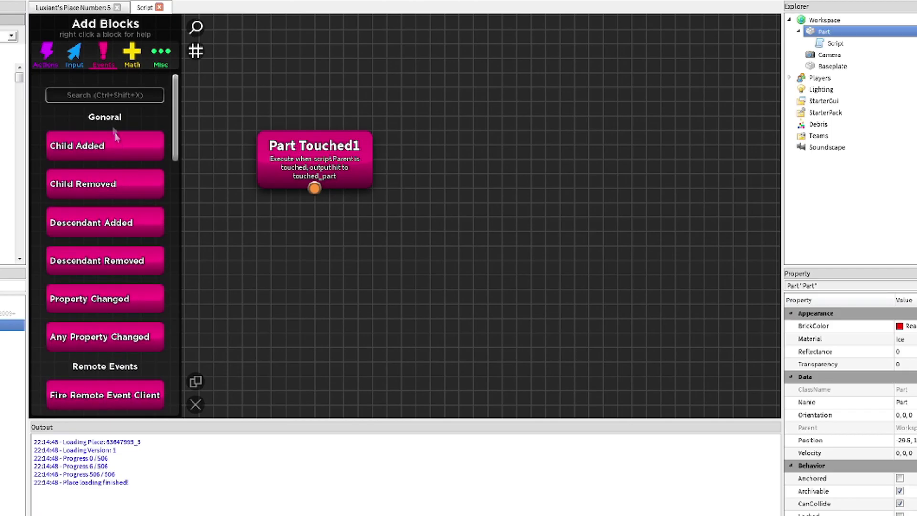
# - Add a Set Variable block below Part Touched1 with its value type set to Object
pyautogui.click(205, 44)
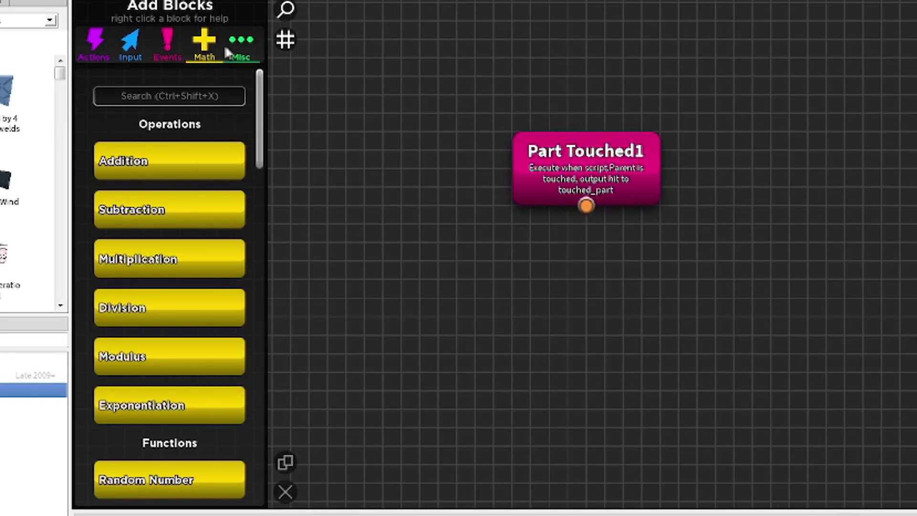
pyautogui.click(241, 43)
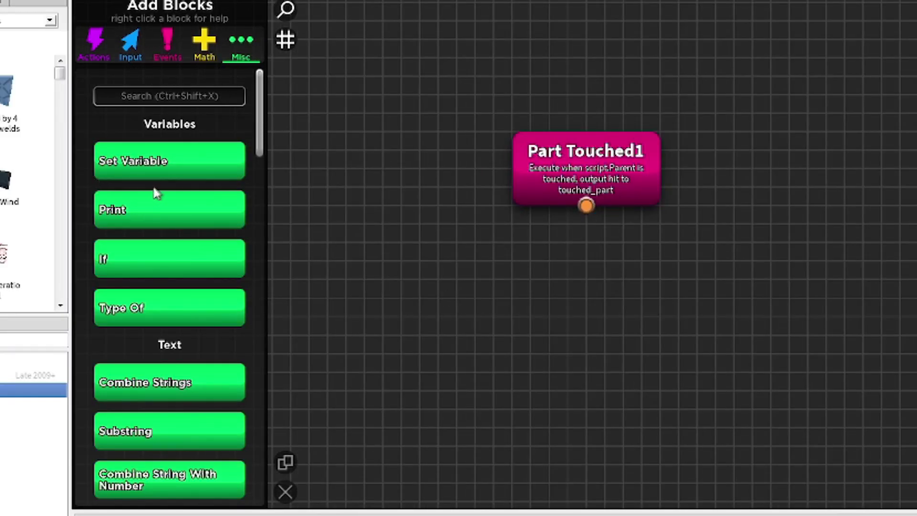
pyautogui.moveTo(156, 167); pyautogui.dragTo(416, 298)
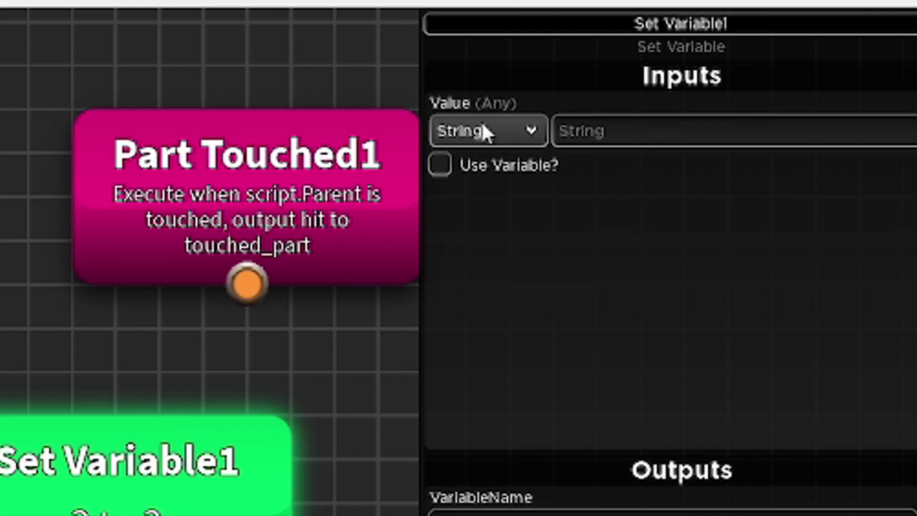
pyautogui.click(483, 131)
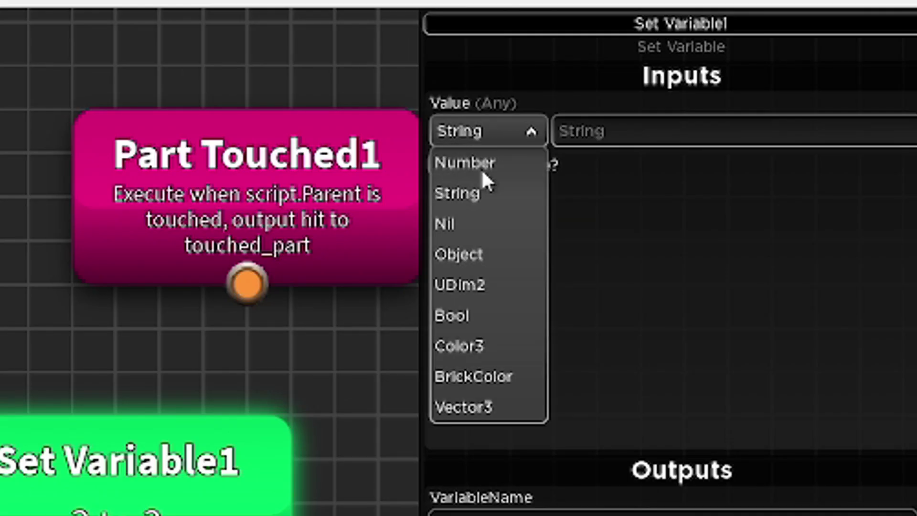
pyautogui.click(492, 257)
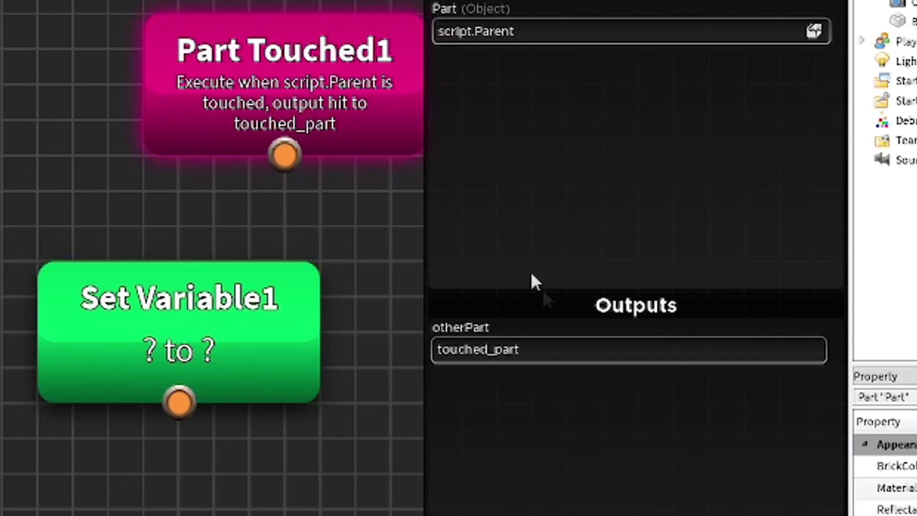
# - Give Set Variable1 the value touched_part.Parent.Humanoid and the variable name humanoid
pyautogui.moveTo(531, 349); pyautogui.dragTo(405, 350)
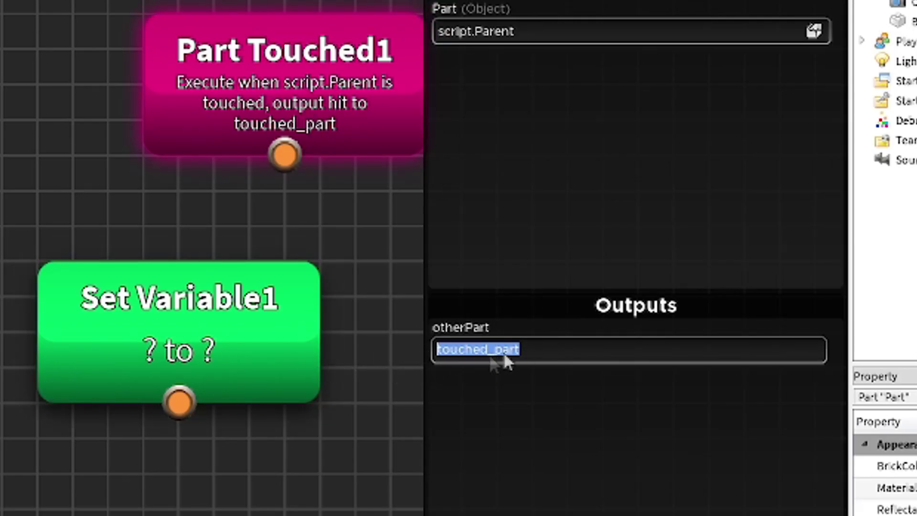
pyautogui.click(265, 358)
pyautogui.scroll(-2, 287, 286)
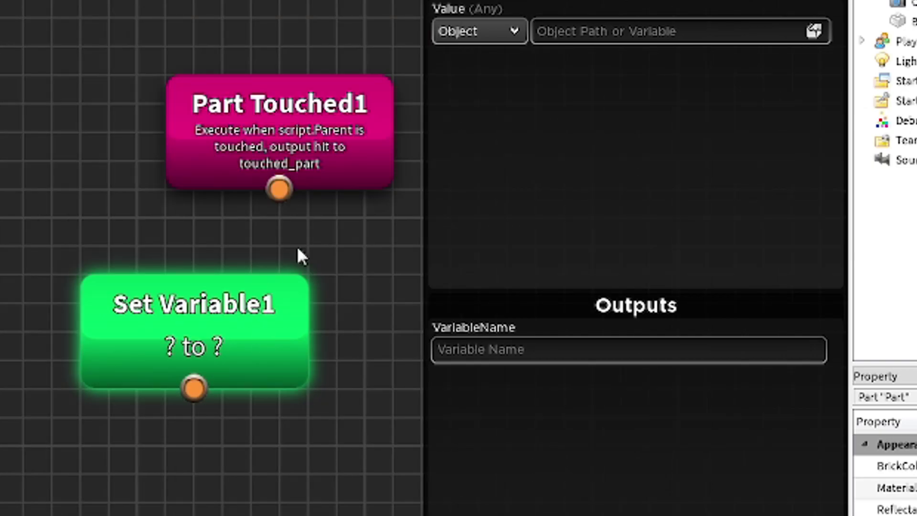
pyautogui.click(752, 43)
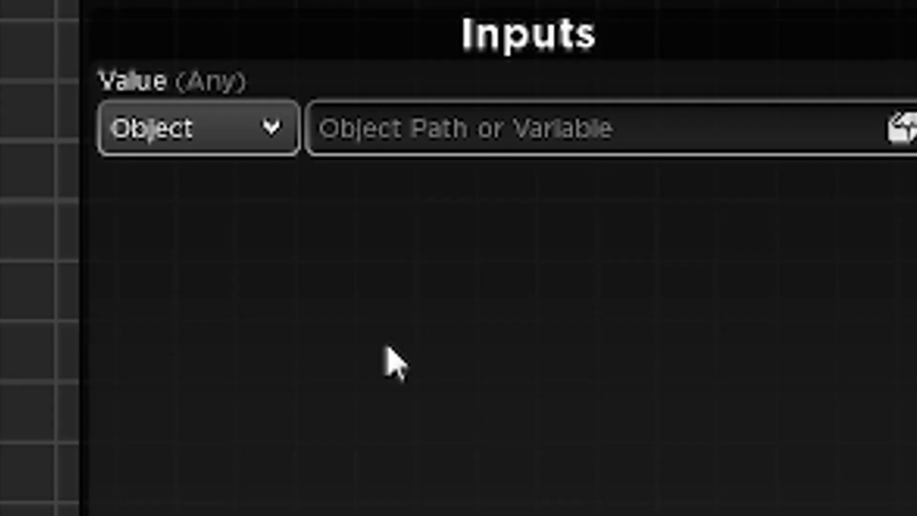
pyautogui.write('touched_part.')
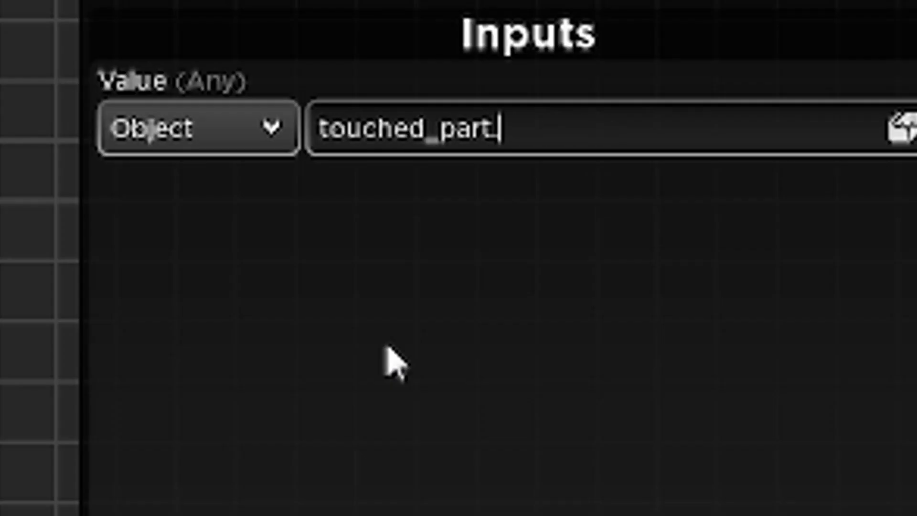
pyautogui.write('Parent.Human')
pyautogui.write('oid')
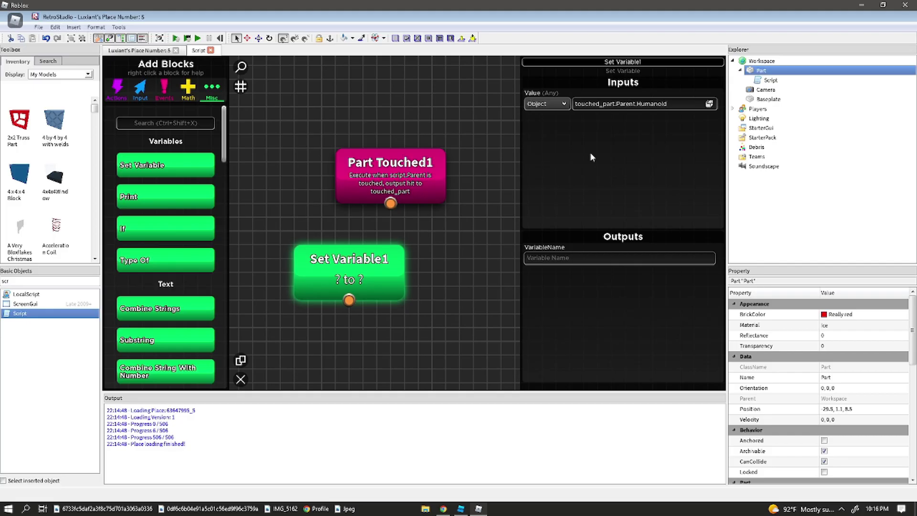
pyautogui.press('Tab')
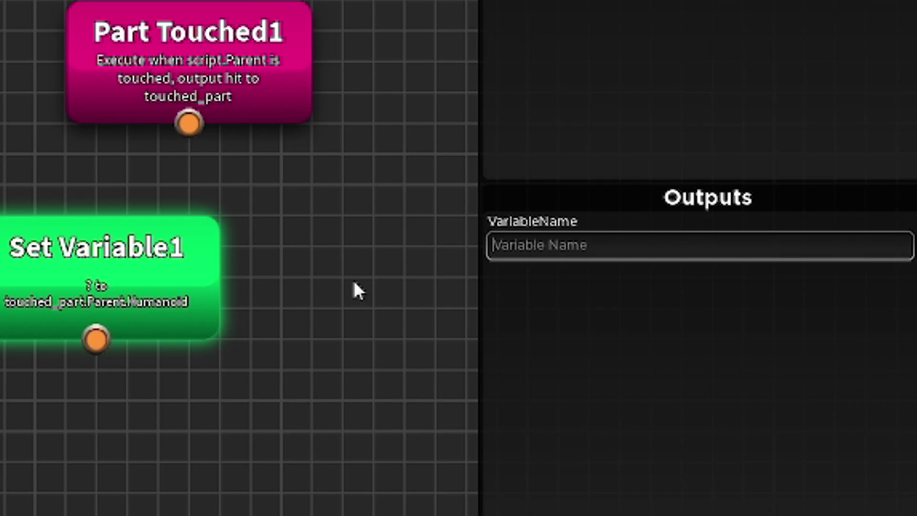
pyautogui.write('humanoid')
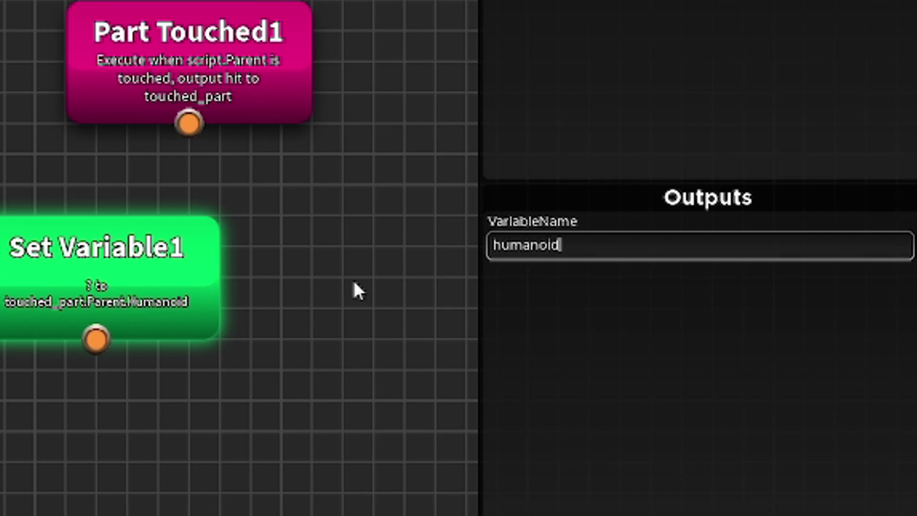
pyautogui.press('Return')
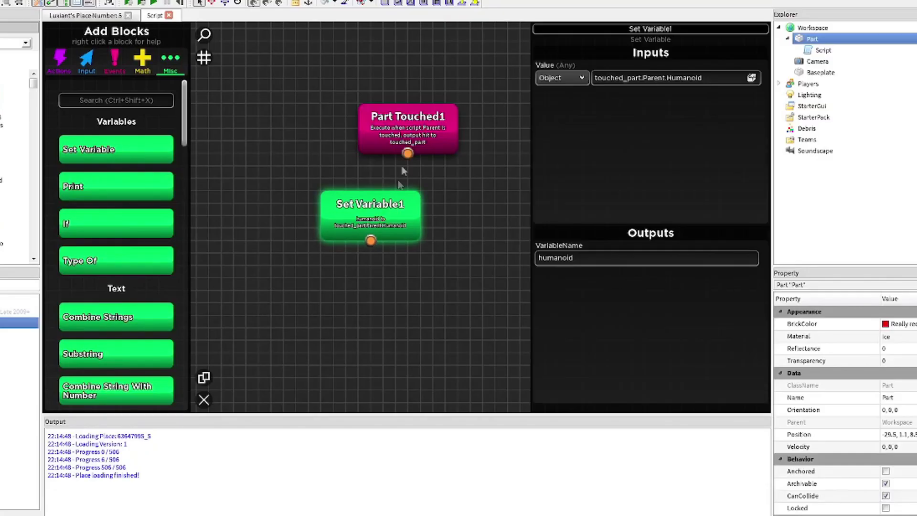
pyautogui.scroll(1, 402, 170)
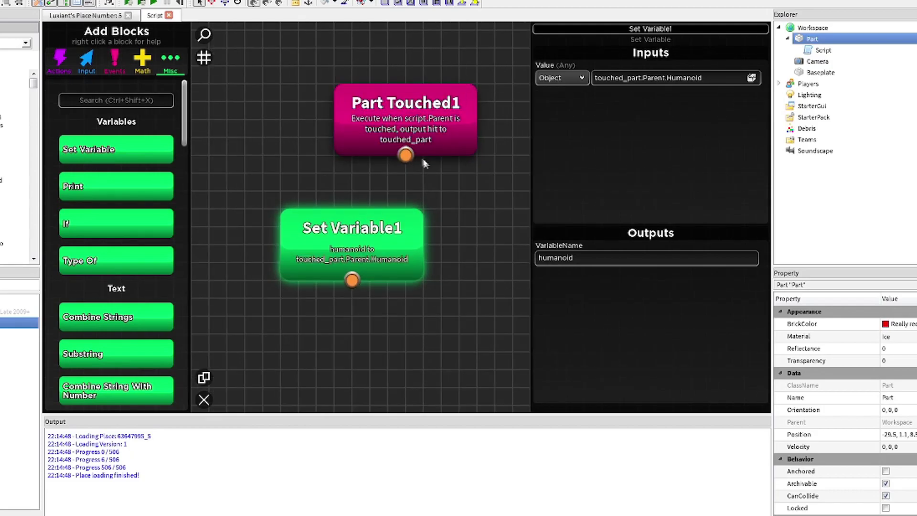
# - Wire Part Touched1 into Set Variable1 and arrange the blocks vertically
pyautogui.click(438, 169)
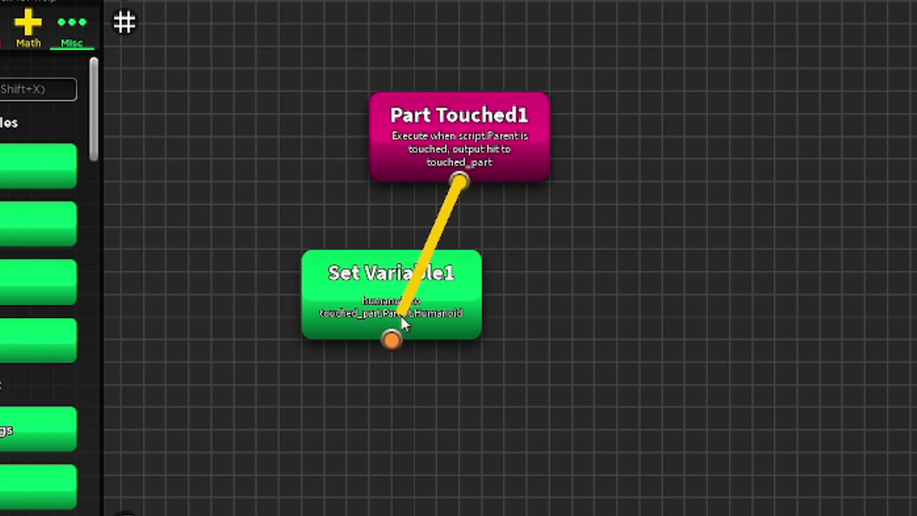
pyautogui.moveTo(417, 159); pyautogui.dragTo(374, 259)
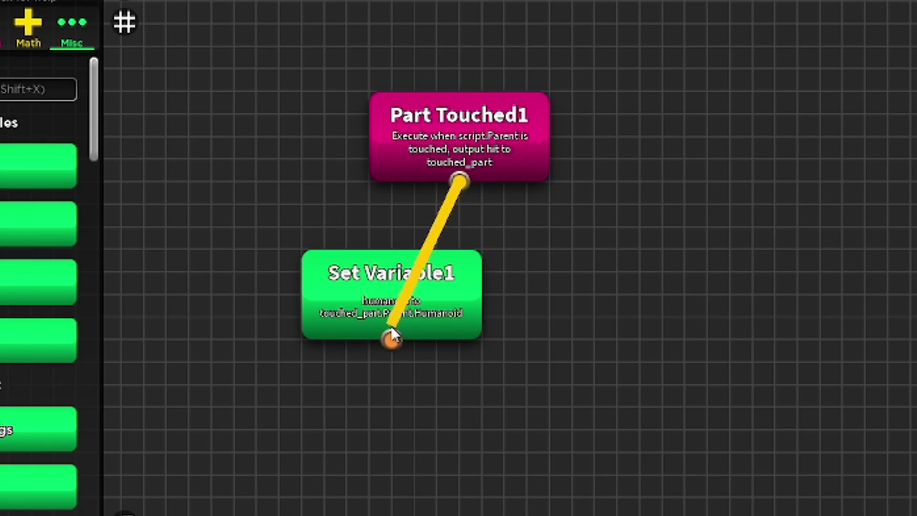
pyautogui.click(409, 262)
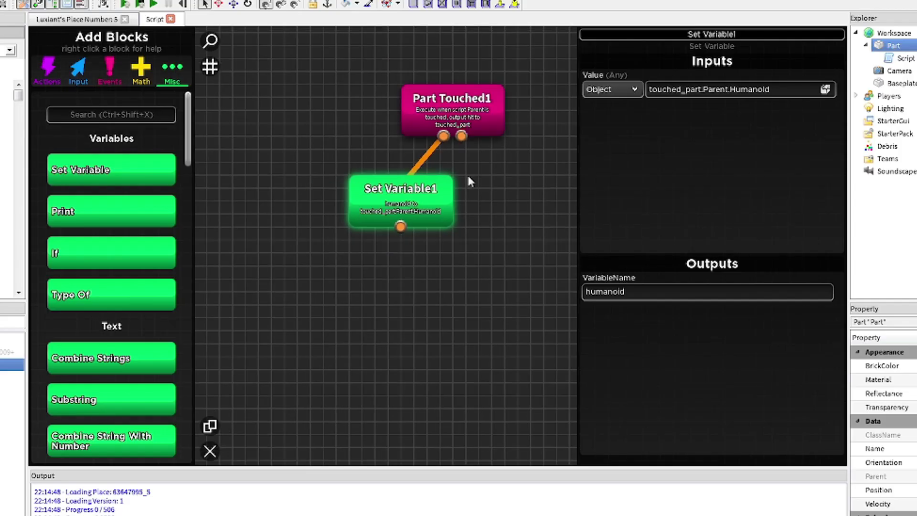
pyautogui.scroll(1, 466, 180)
pyautogui.moveTo(439, 191)
pyautogui.mouseDown()
pyautogui.moveTo(429, 215)
pyautogui.moveTo(409, 170)
pyautogui.mouseUp()
pyautogui.scroll(1, 430, 215)
# - Review both blocks' settings and begin adding an If block
pyautogui.click(419, 77)
pyautogui.scroll(-1, 420, 237)
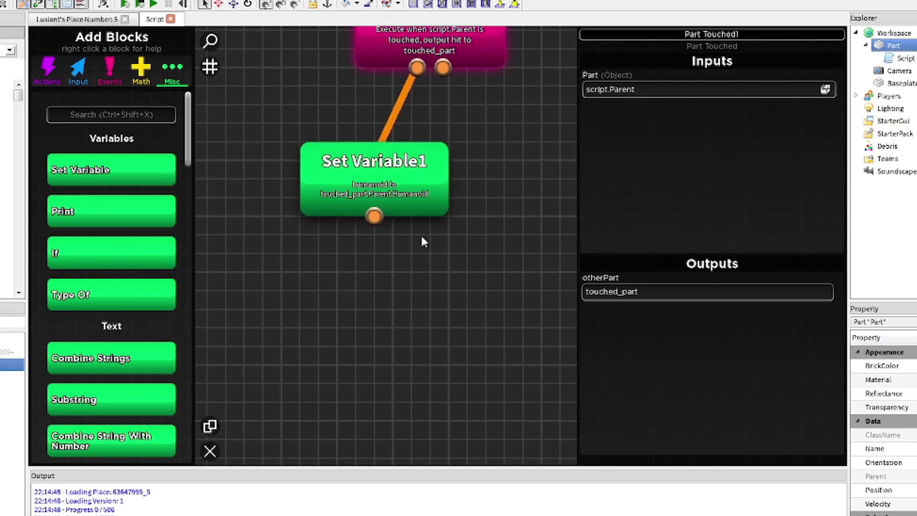
pyautogui.scroll(-1, 422, 242)
pyautogui.rightClick(422, 242)
pyautogui.click(380, 389)
pyautogui.scroll(1, 381, 389)
pyautogui.click(377, 173)
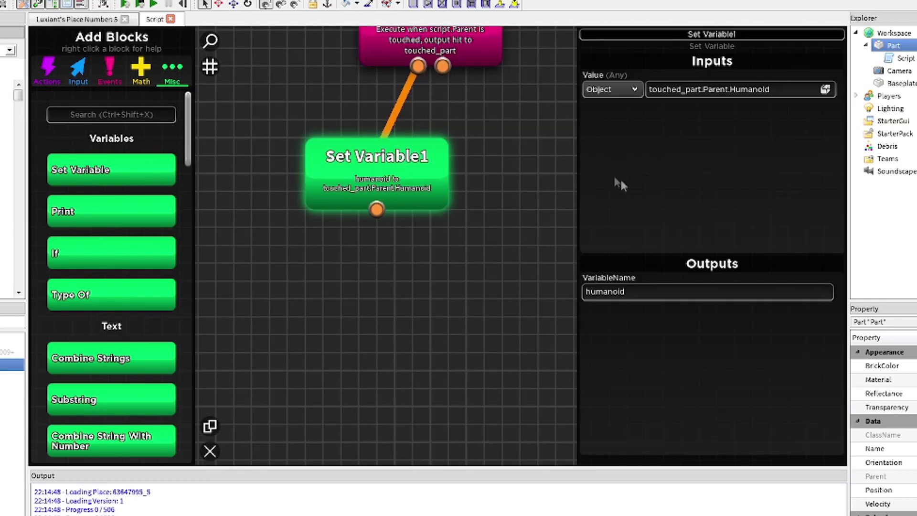
pyautogui.click(342, 317)
# - Add an If block below Set Variable1 and wire Set Variable1's output into it
pyautogui.moveTo(55, 254); pyautogui.dragTo(310, 321)
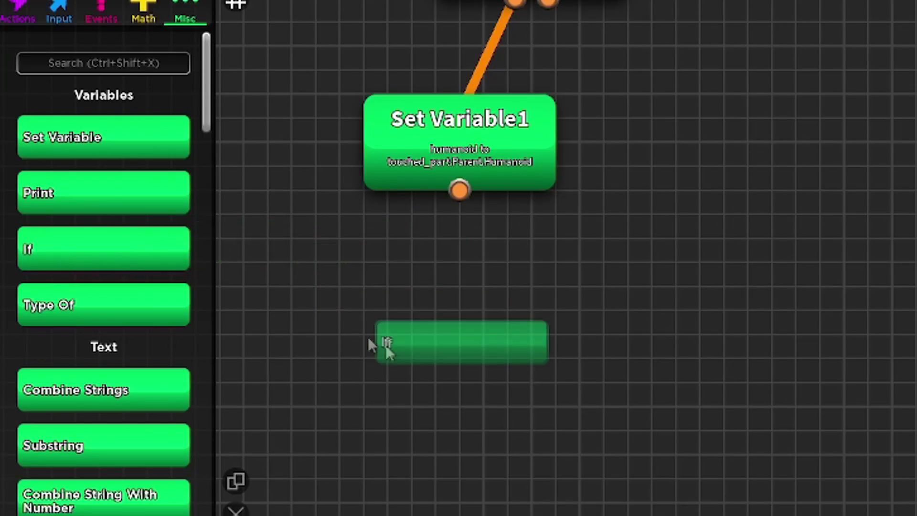
pyautogui.moveTo(368, 344); pyautogui.dragTo(369, 343)
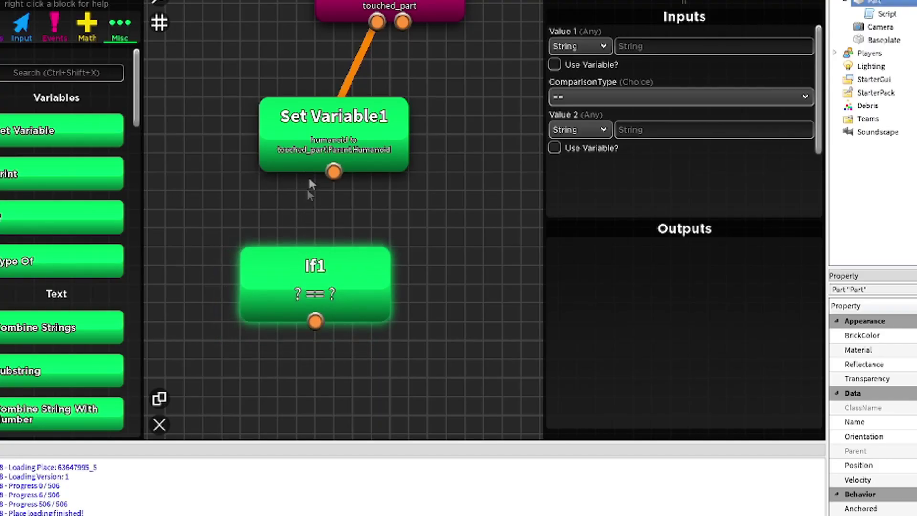
pyautogui.click(313, 146)
pyautogui.moveTo(403, 284); pyautogui.dragTo(394, 337)
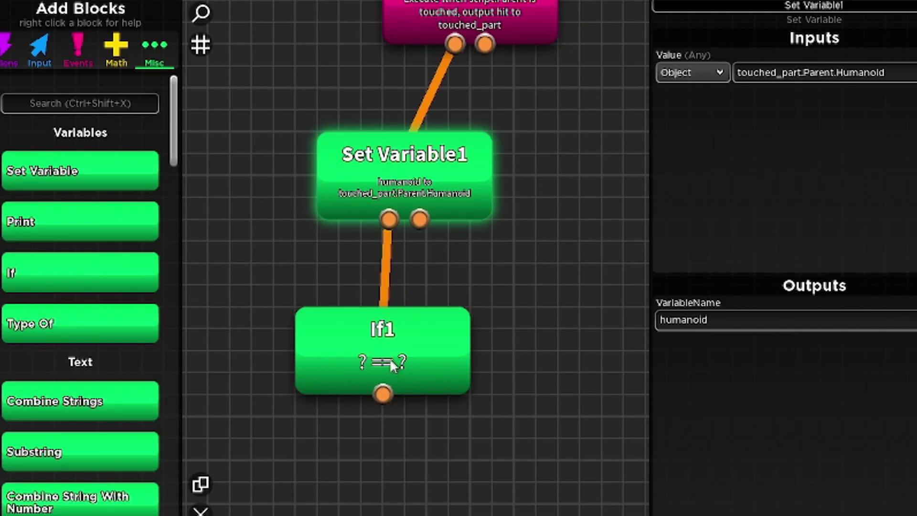
pyautogui.click(363, 353)
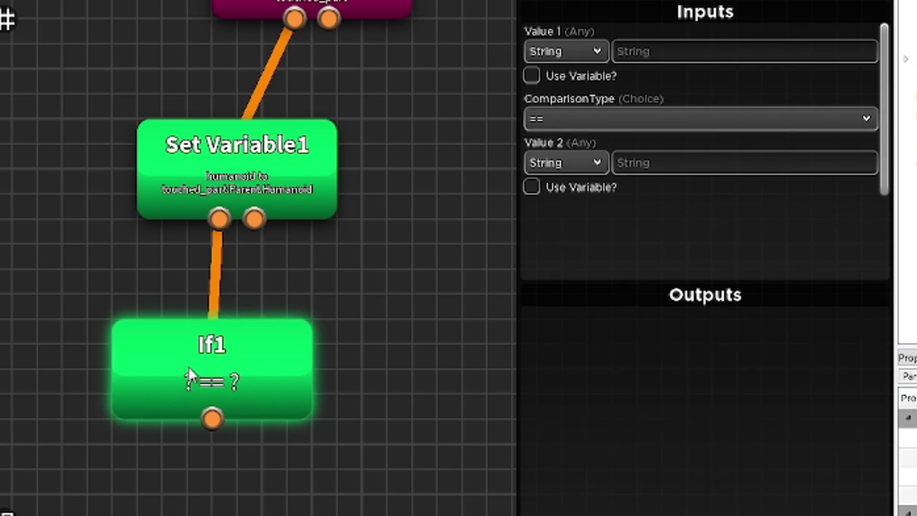
# - Set If1's condition to variable humanoid ~= Nil
pyautogui.click(531, 76)
pyautogui.click(224, 170)
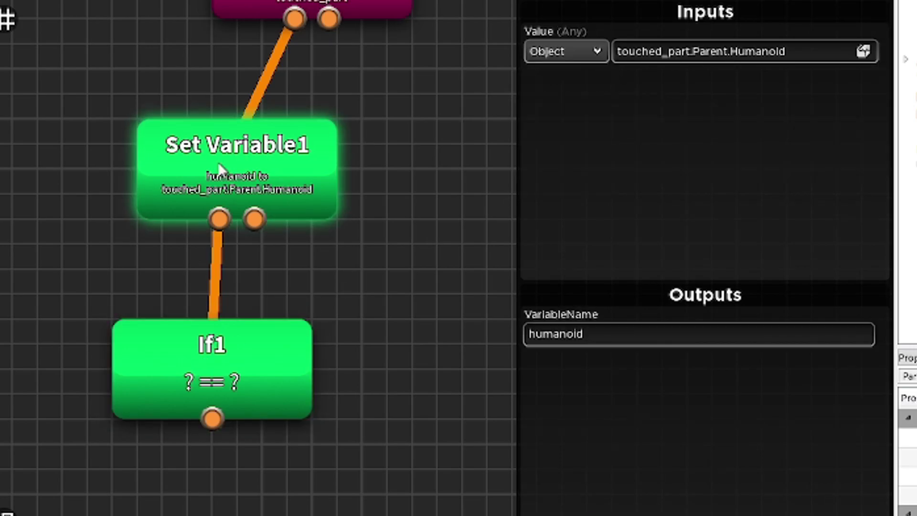
pyautogui.doubleClick(594, 333)
pyautogui.hotkey('ctrl', 'c')
pyautogui.click(362, 346)
pyautogui.click(638, 51)
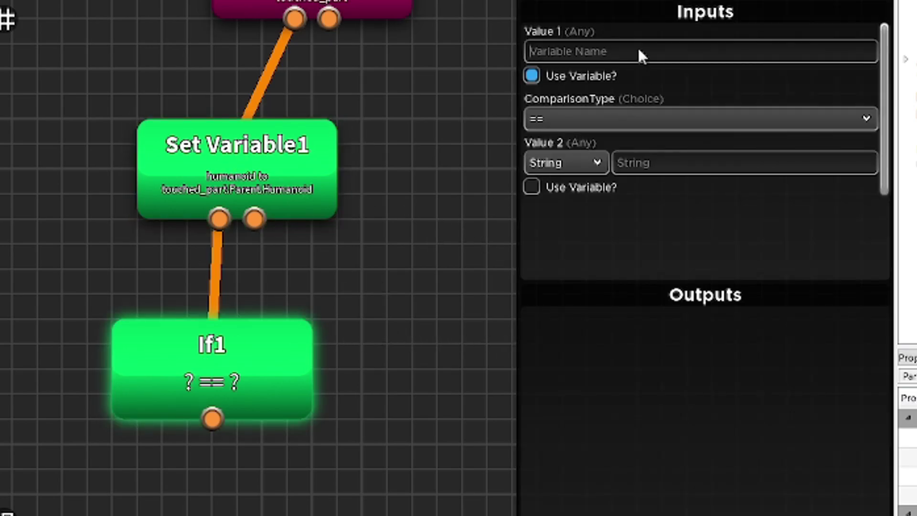
pyautogui.hotkey('ctrl', 'v')
pyautogui.click(603, 120)
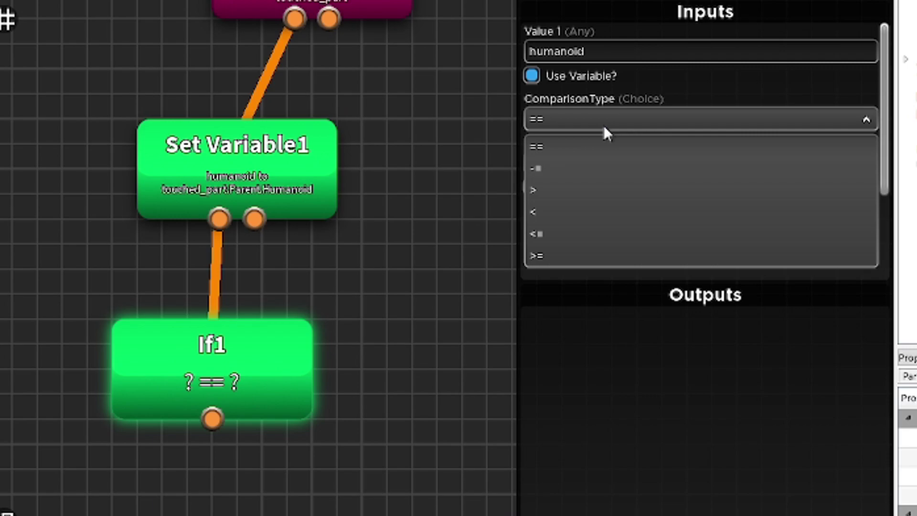
pyautogui.click(559, 164)
pyautogui.click(561, 229)
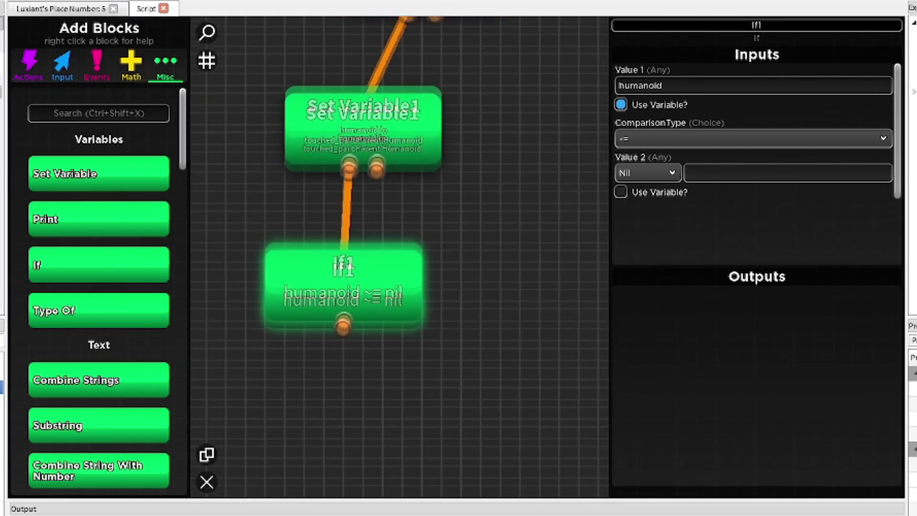
pyautogui.scroll(-2, 520, 341)
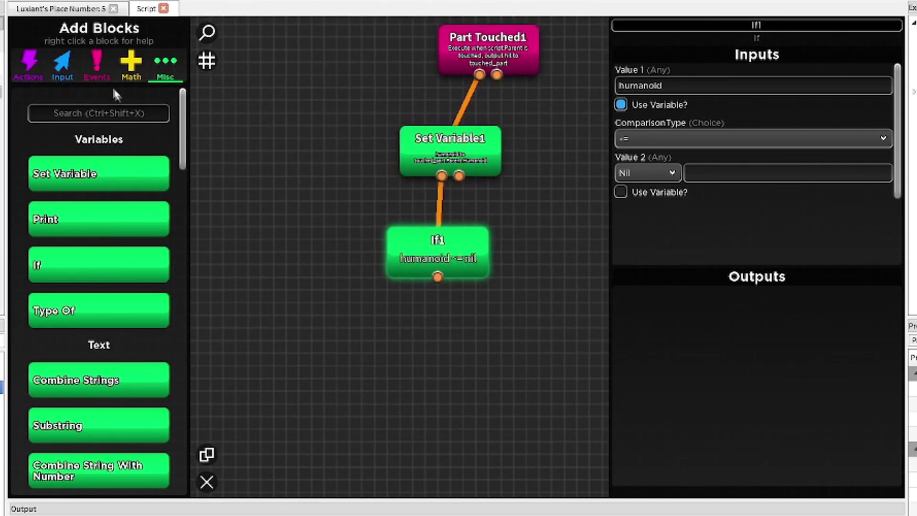
# - Add a Set Object Property block from Actions below If1 and wire If1's output into it
pyautogui.click(30, 62)
pyautogui.scroll(2, 403, 253)
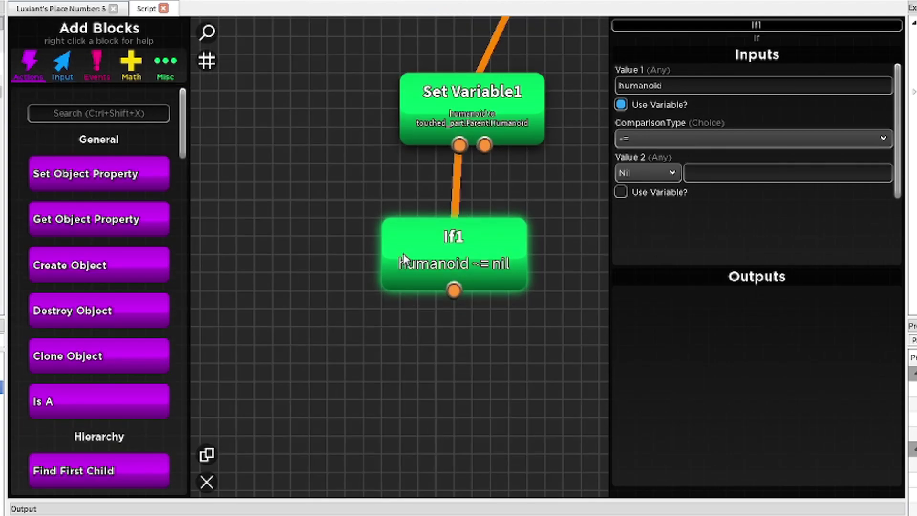
pyautogui.rightClick(402, 252)
pyautogui.click(227, 214)
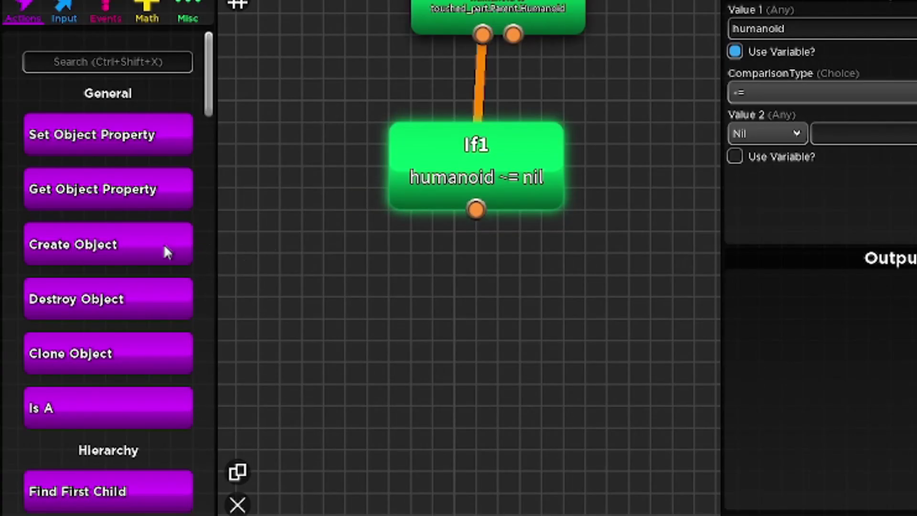
pyautogui.moveTo(112, 141); pyautogui.dragTo(494, 301)
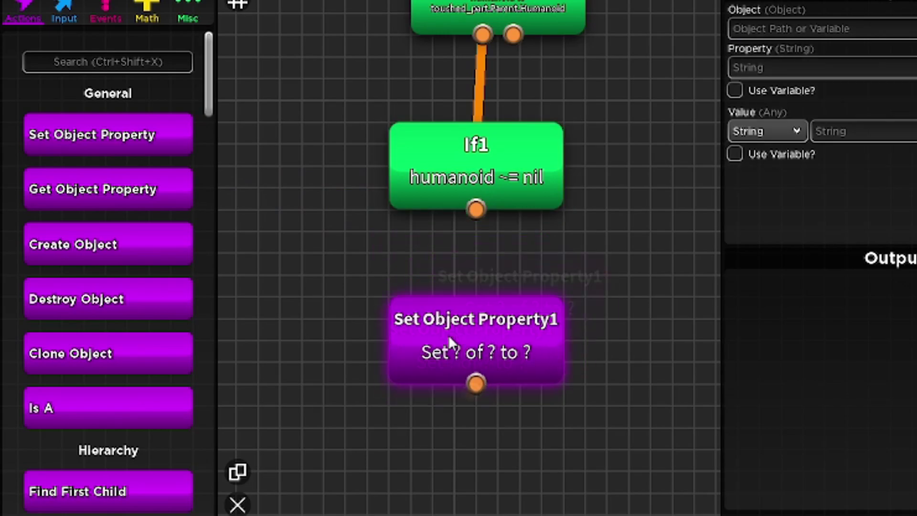
pyautogui.rightClick(484, 337)
pyautogui.moveTo(475, 209); pyautogui.dragTo(474, 346)
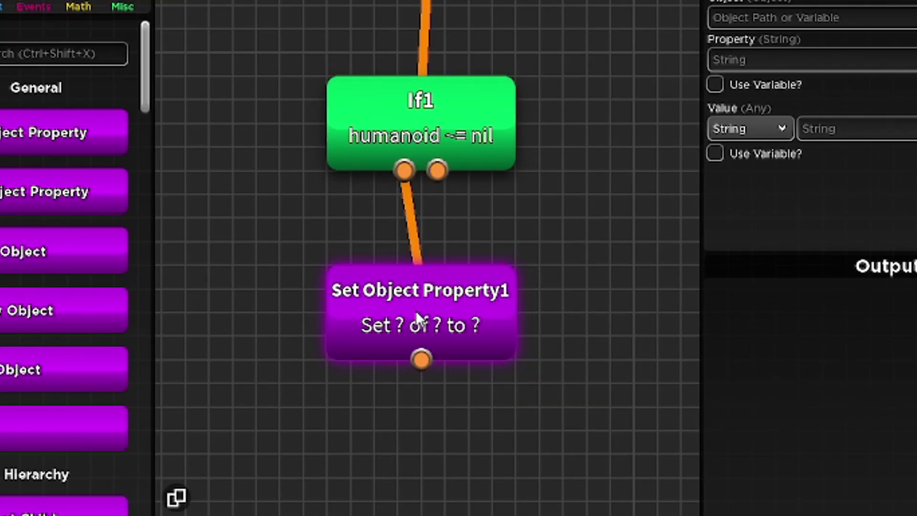
pyautogui.scroll(-2, 419, 315)
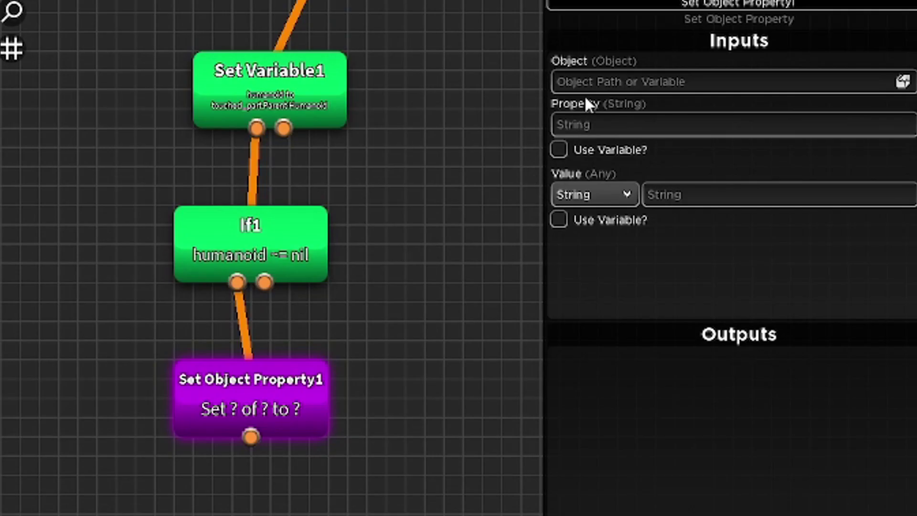
# - Set Set Object Property1's object to humanoid and property to Health
pyautogui.click(270, 230)
pyautogui.click(292, 116)
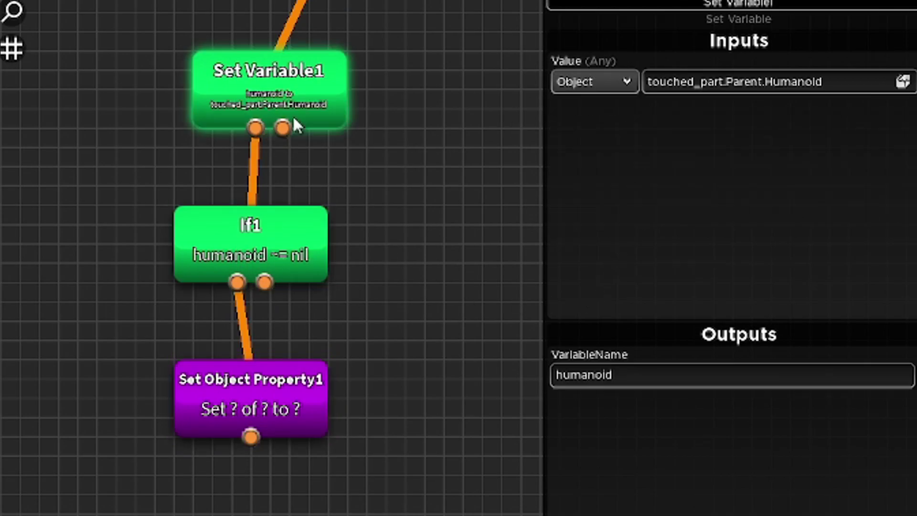
pyautogui.doubleClick(590, 372)
pyautogui.click(259, 379)
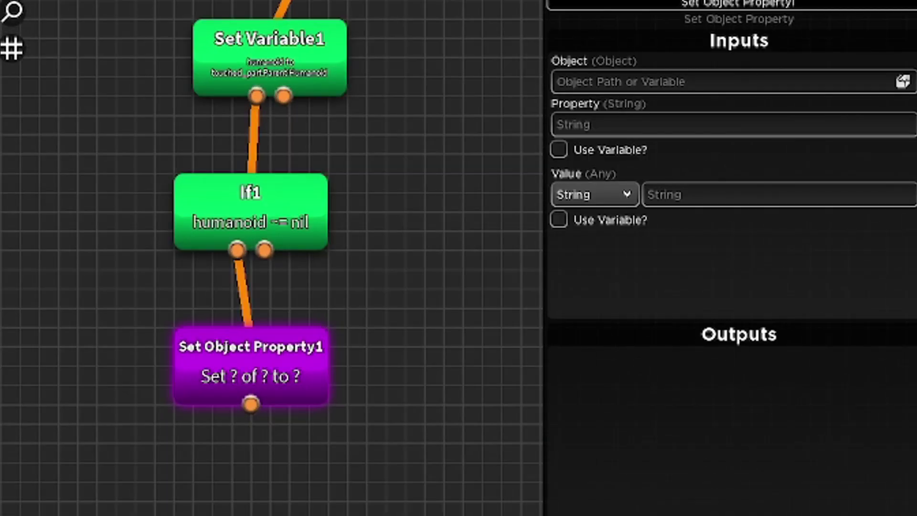
pyautogui.click(616, 81)
pyautogui.write('humanoid')
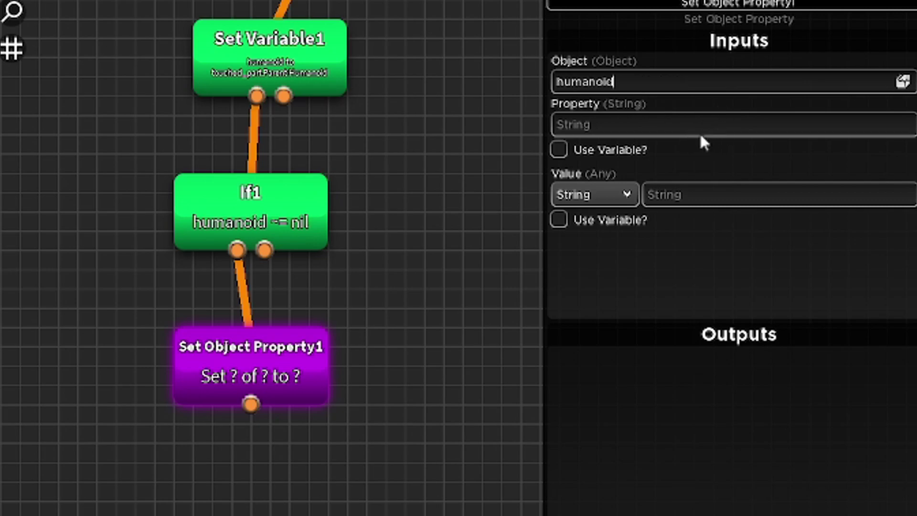
pyautogui.click(698, 130)
pyautogui.write('H')
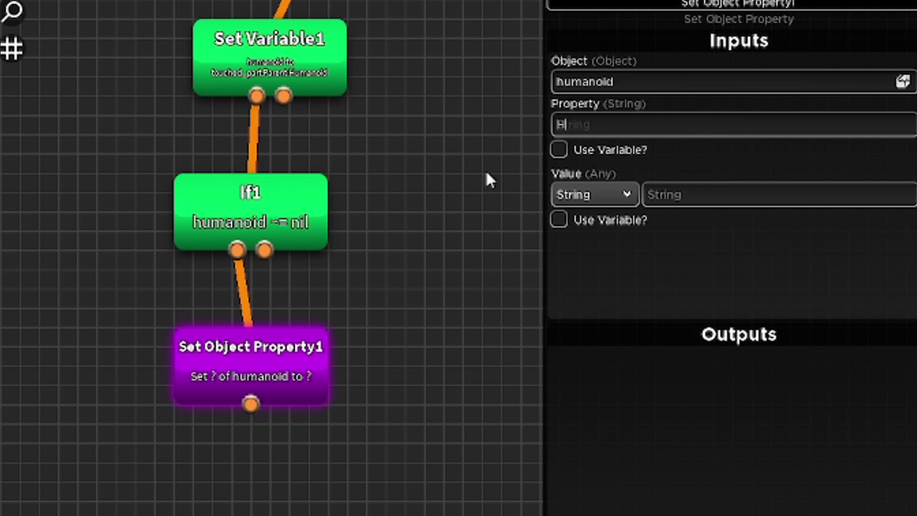
pyautogui.write('ealth')
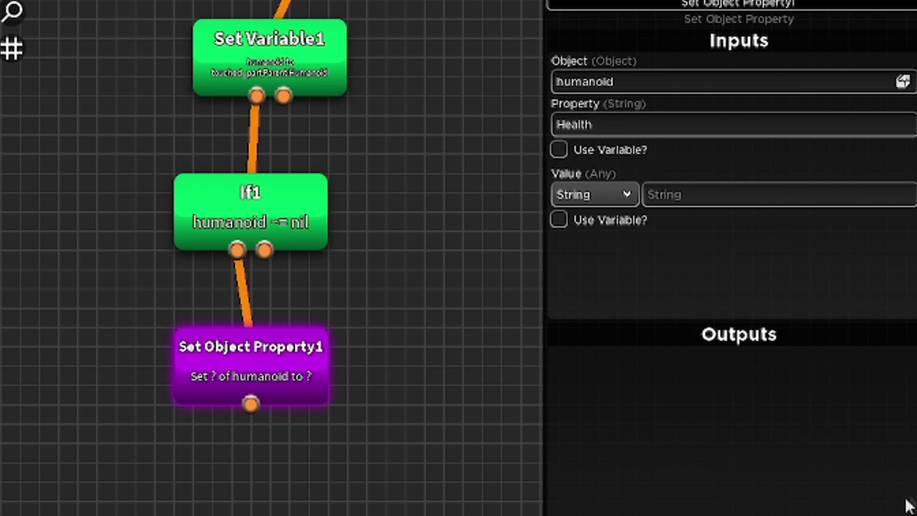
# - Set the value to Number 0, close block settings and start a play test
pyautogui.click(611, 190)
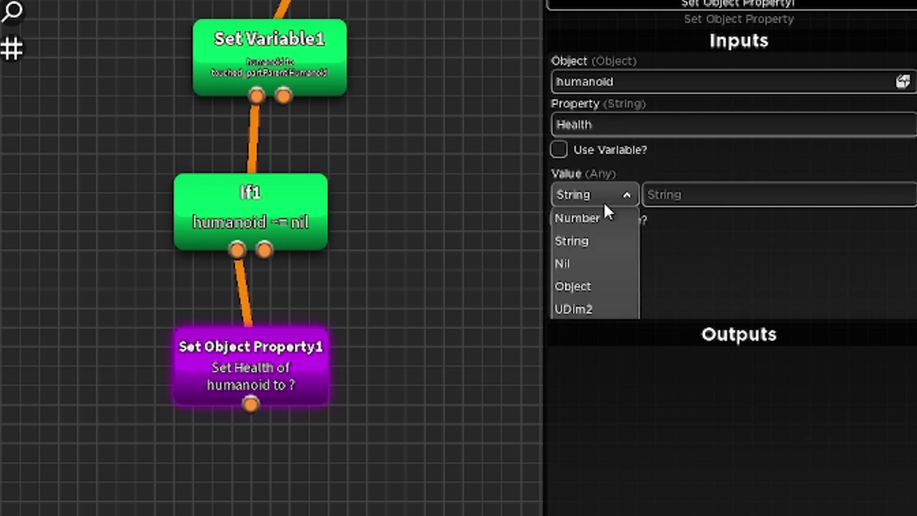
pyautogui.click(604, 216)
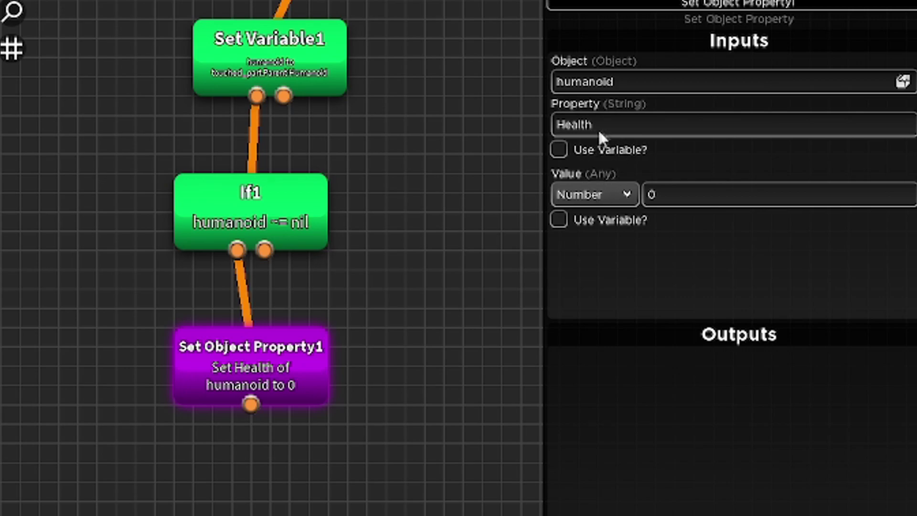
pyautogui.click(619, 196)
pyautogui.click(688, 191)
pyautogui.click(399, 374)
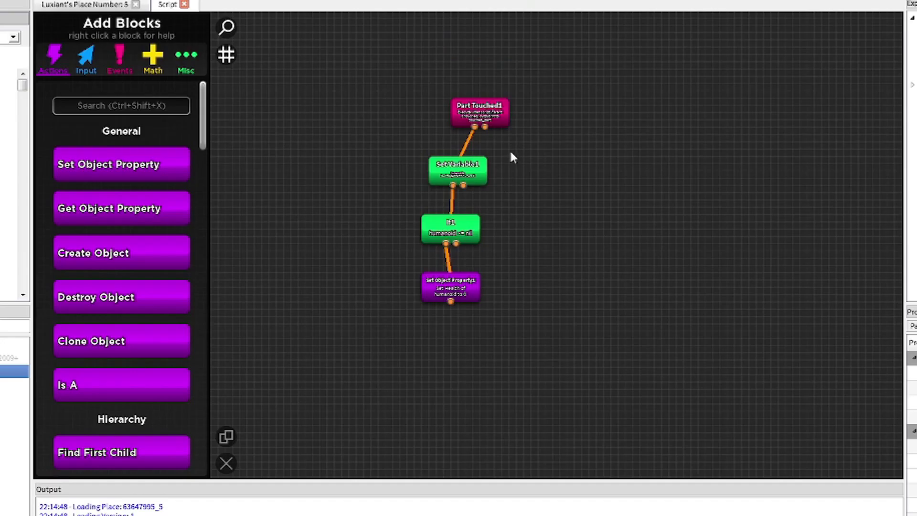
pyautogui.scroll(2, 511, 158)
pyautogui.scroll(-1, 430, 92)
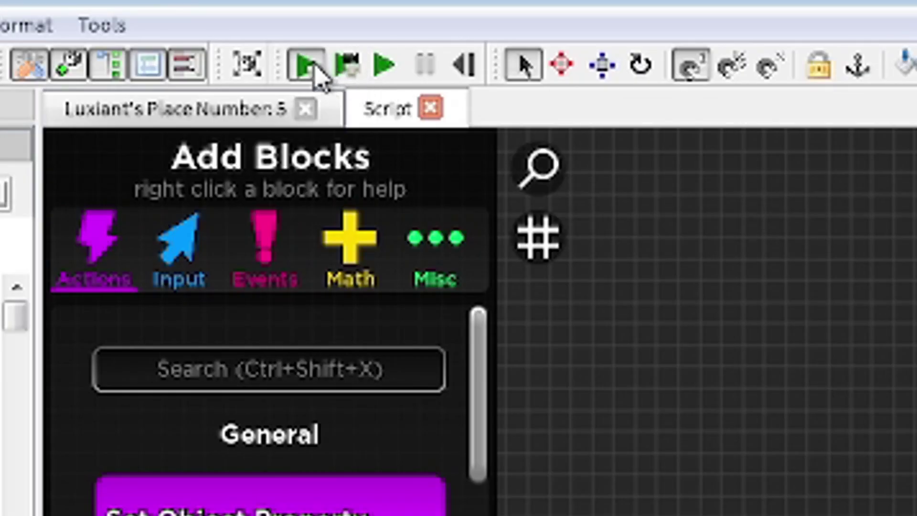
pyautogui.click(137, 2)
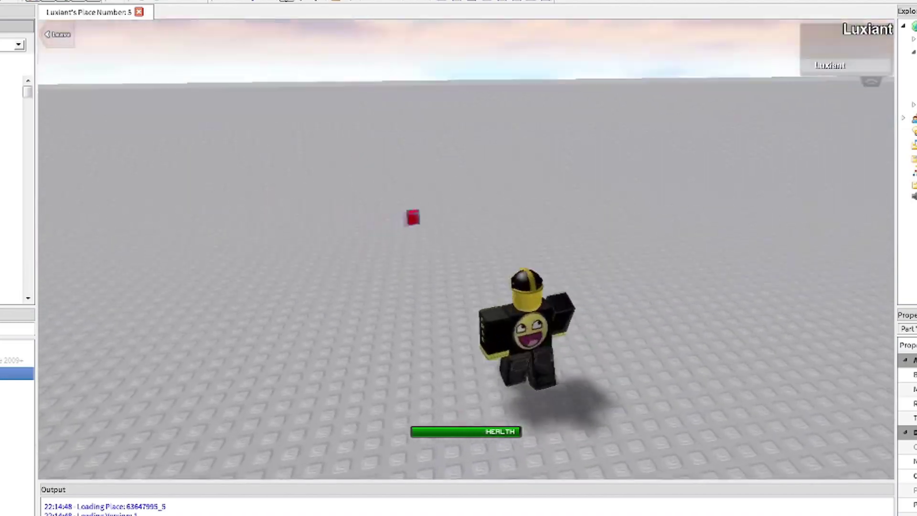
# - Walk the avatar into the red brick so it dies and respawns
pyautogui.press('w')
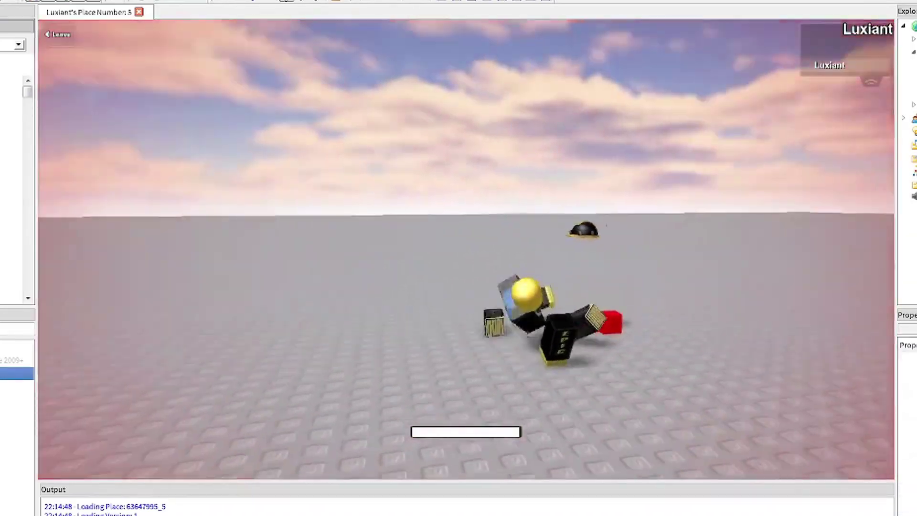